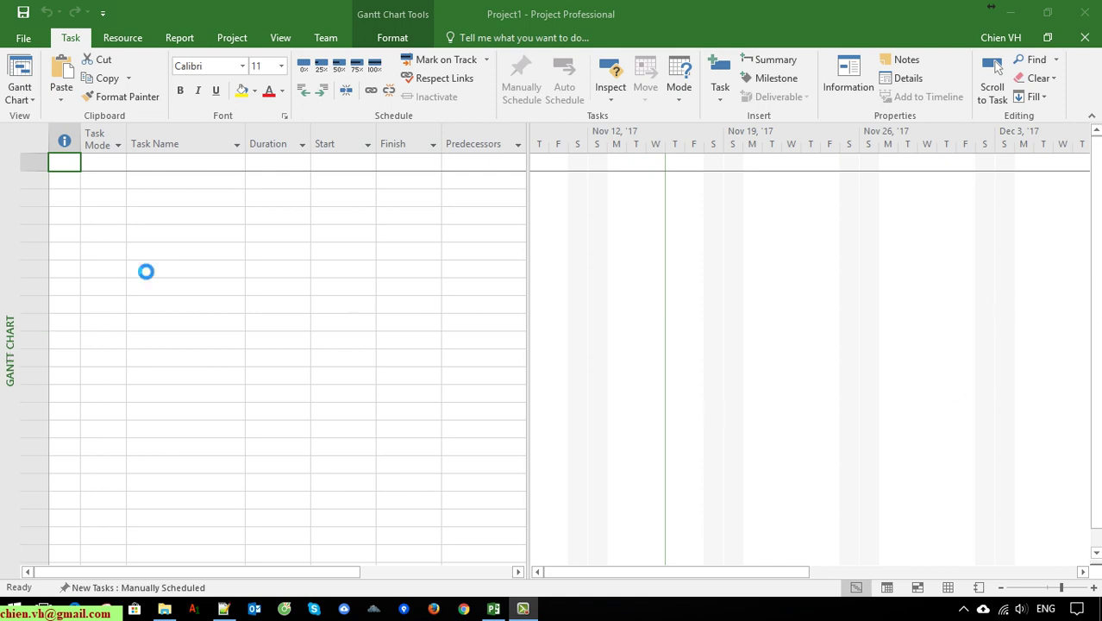
Open the Gantt Chart dropdown to list the built-in views for the blank project
click(31, 101)
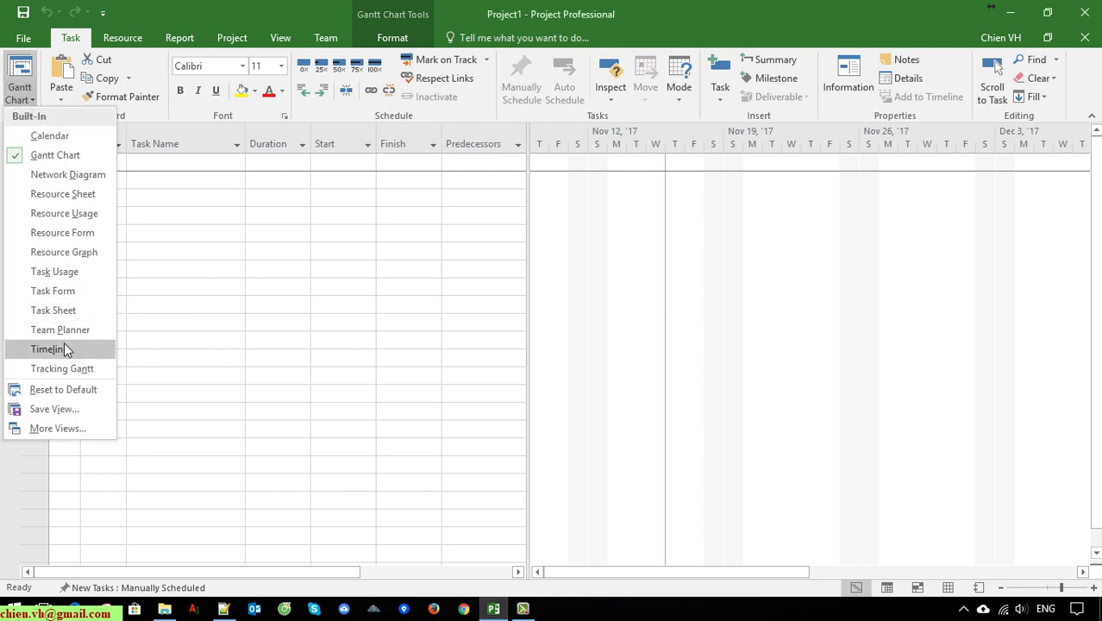
Switch to the Resource Sheet view and select the first Resource Name cell
click(82, 201)
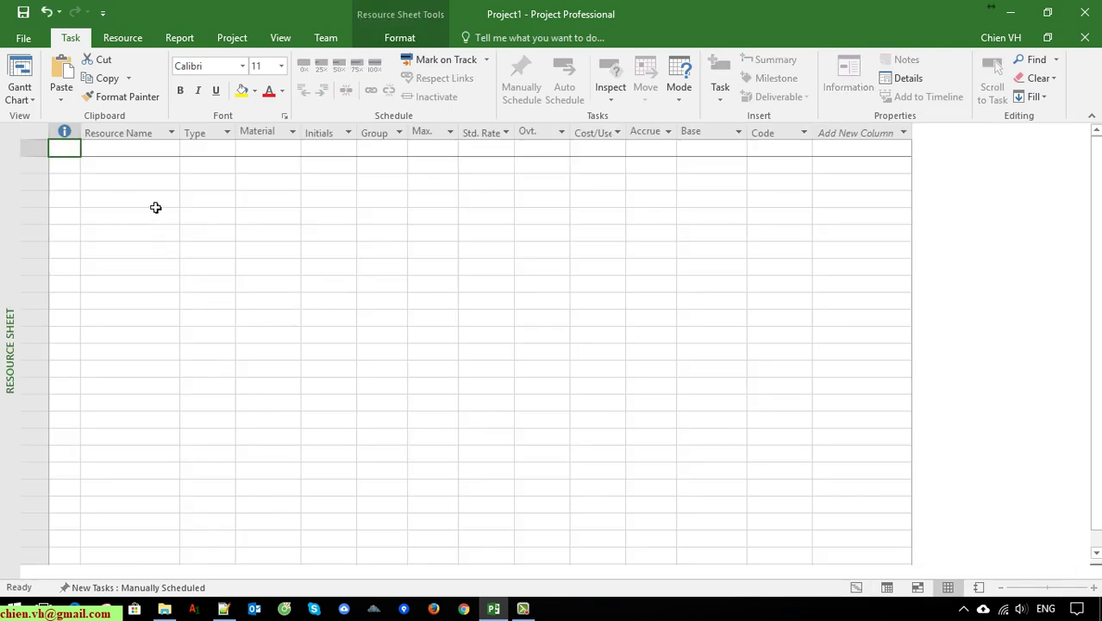
click(112, 169)
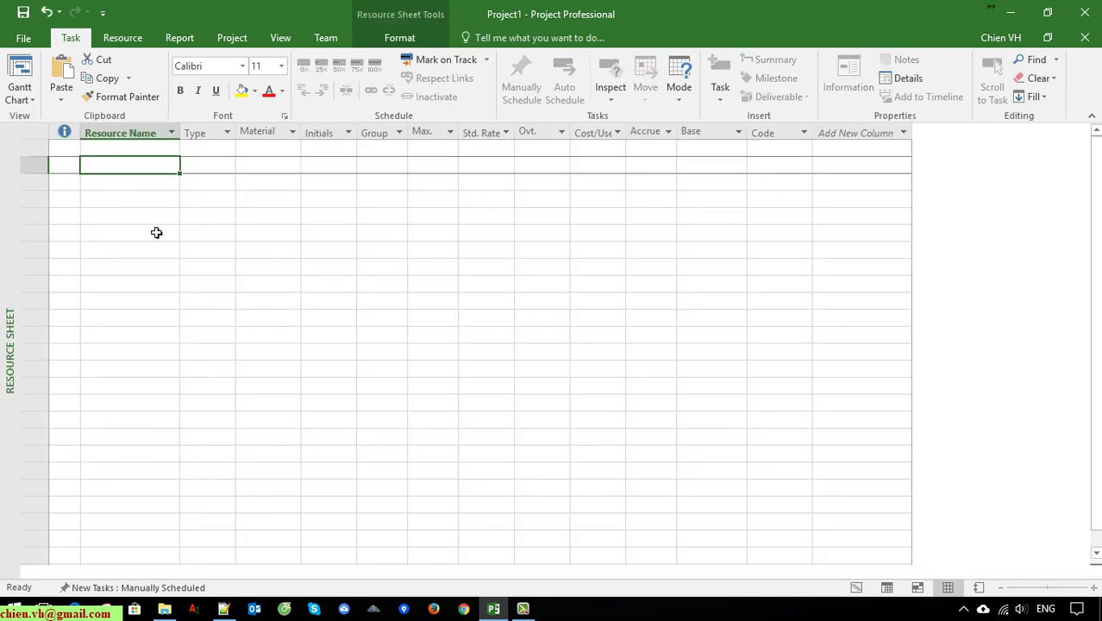
click(138, 155)
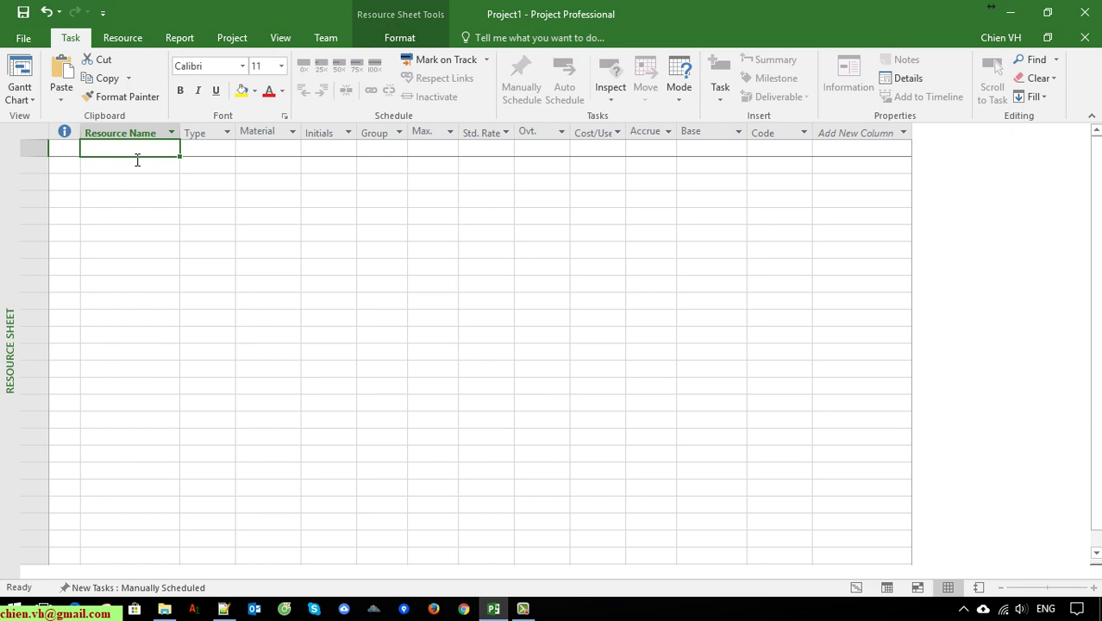
Enter the resource names PM, Dev1, Dev2, QA1, QA2 and BA in order
text(PM)
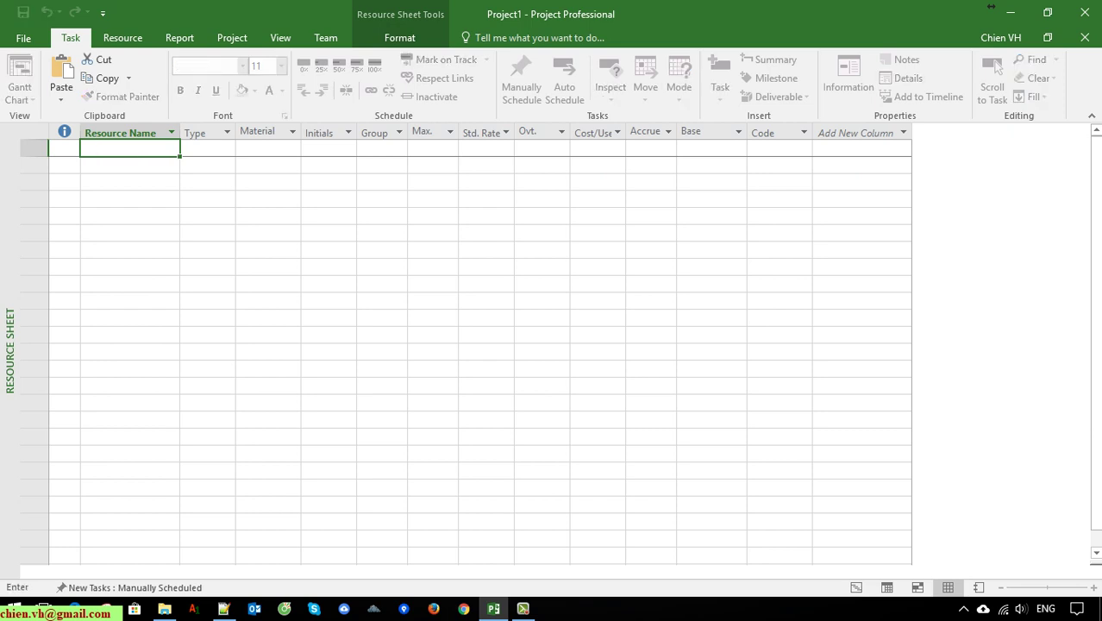
key(Return)
text(Dev1)
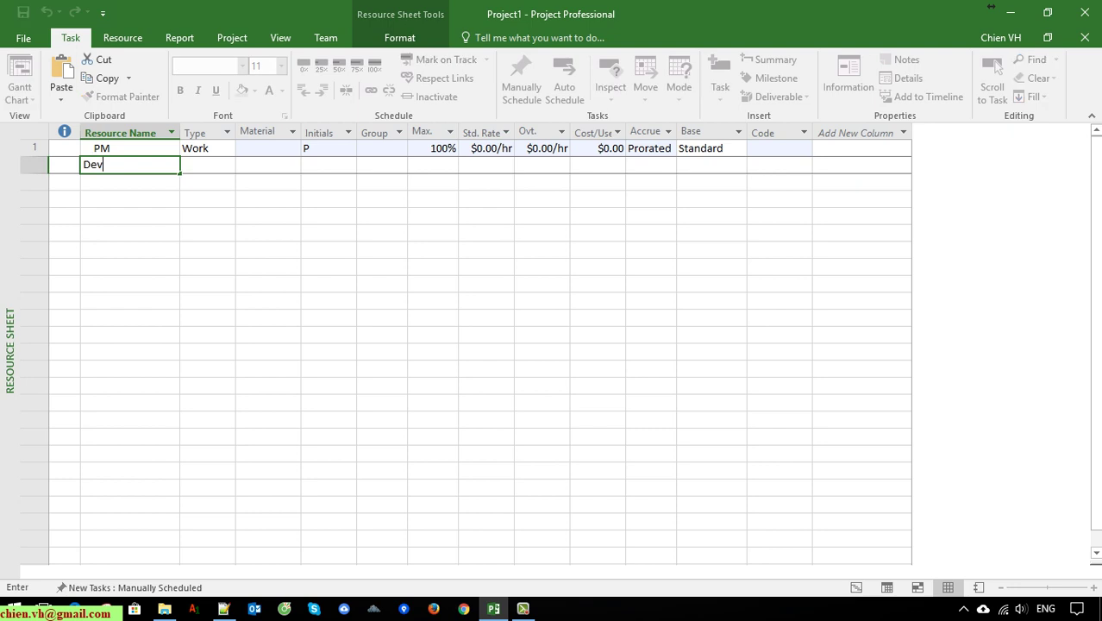
key(Return)
text(Dev)
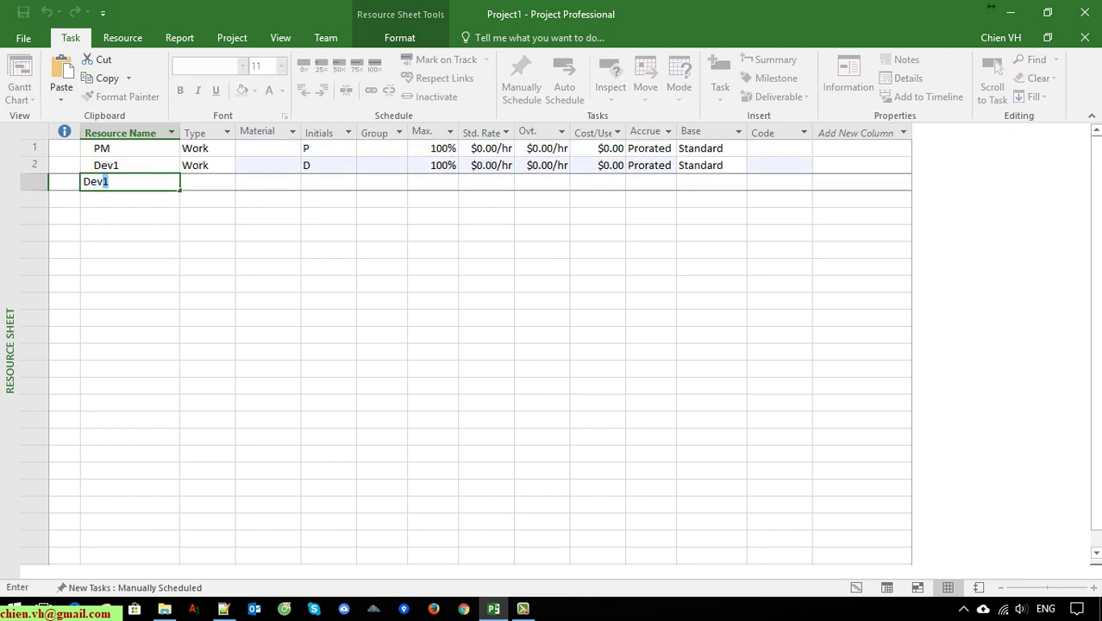
text(2)
key(Return)
text(Q)
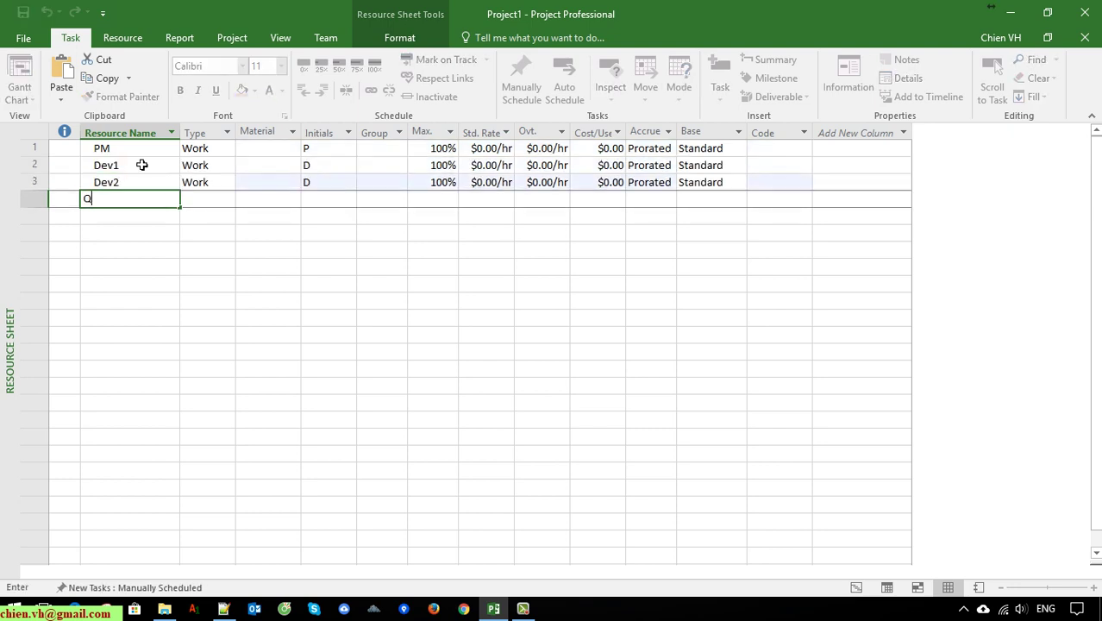
text(CA1)
key(Return)
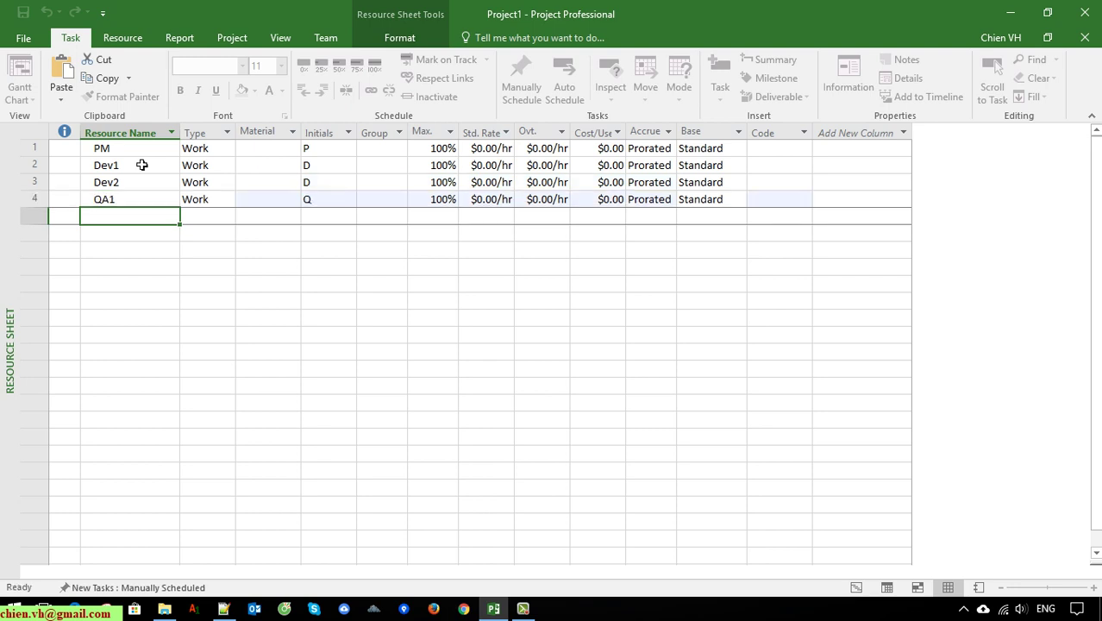
text(QA2)
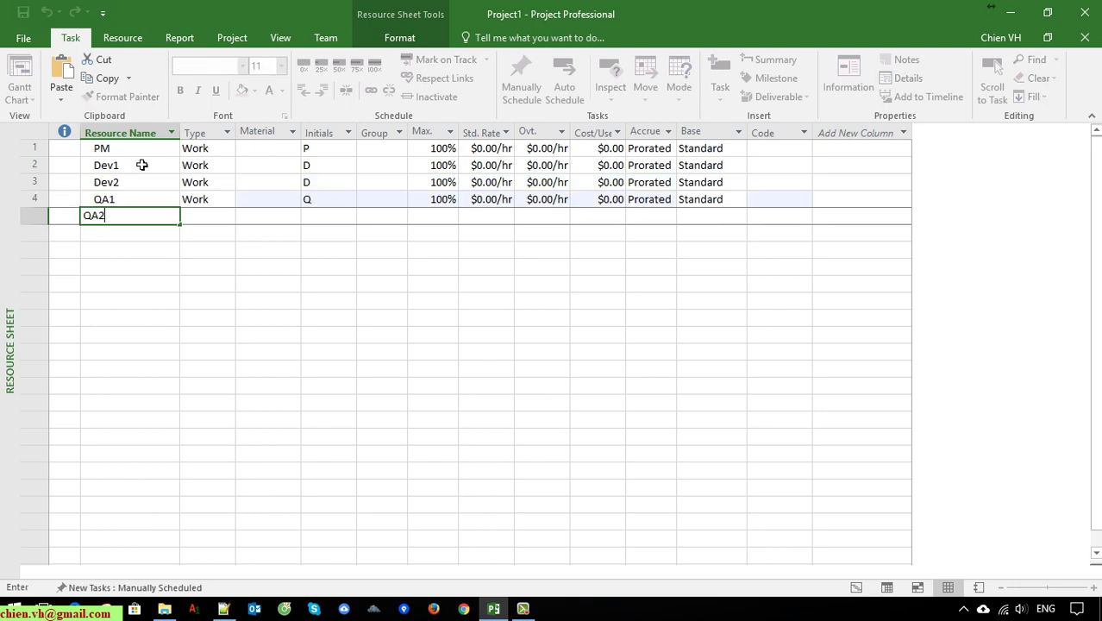
key(Return)
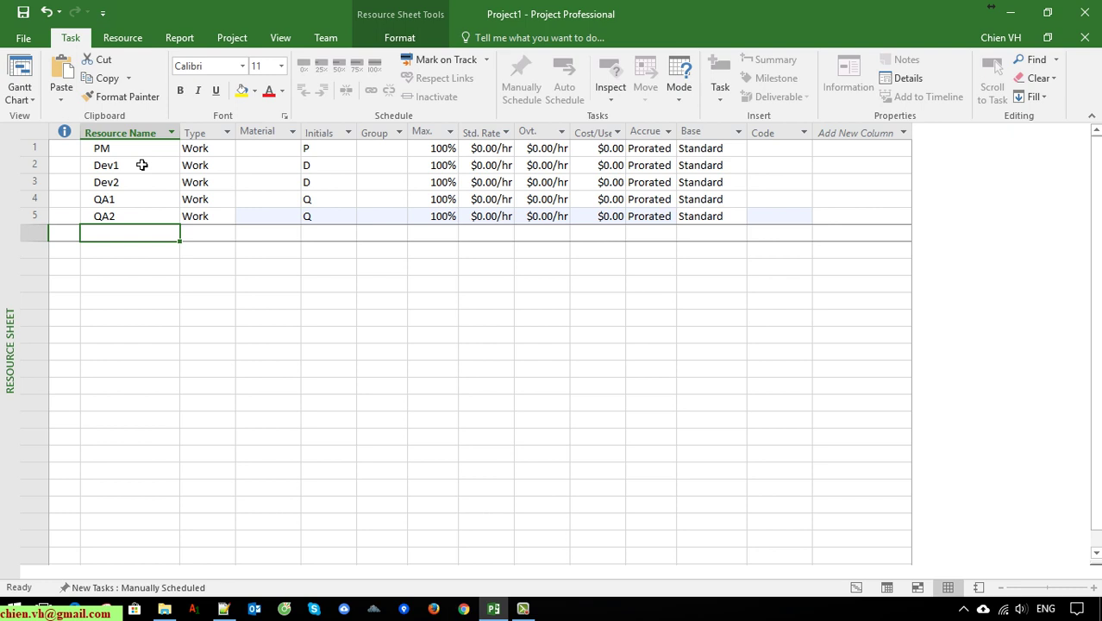
text(BA)
key(Return)
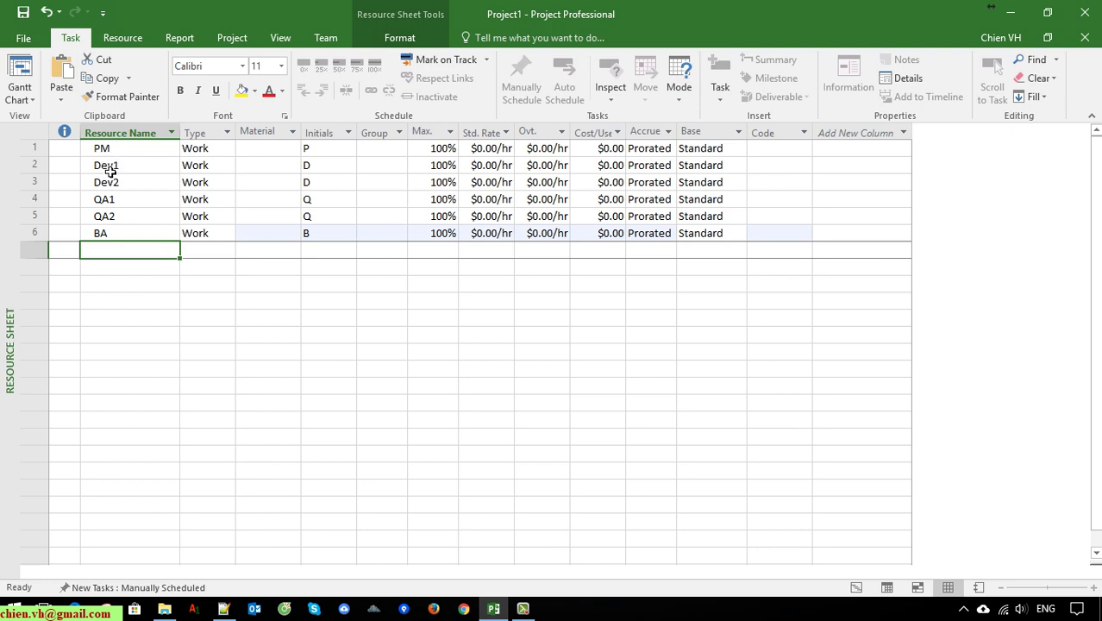
Return from the save screen and switch from the resource list to the Task Sheet view
click(23, 12)
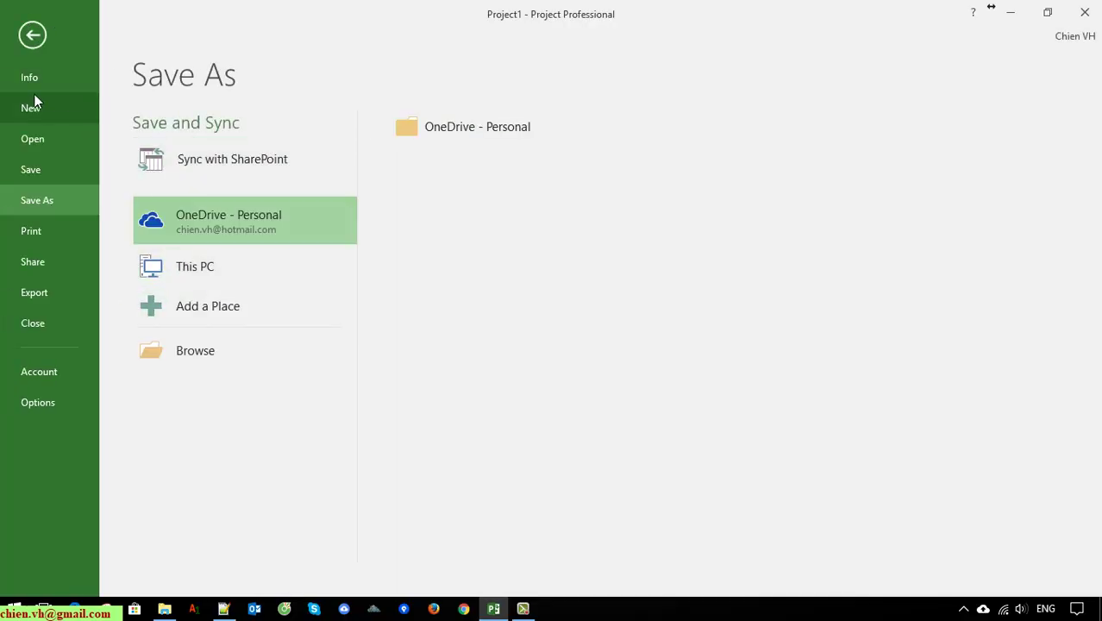
click(32, 35)
click(195, 355)
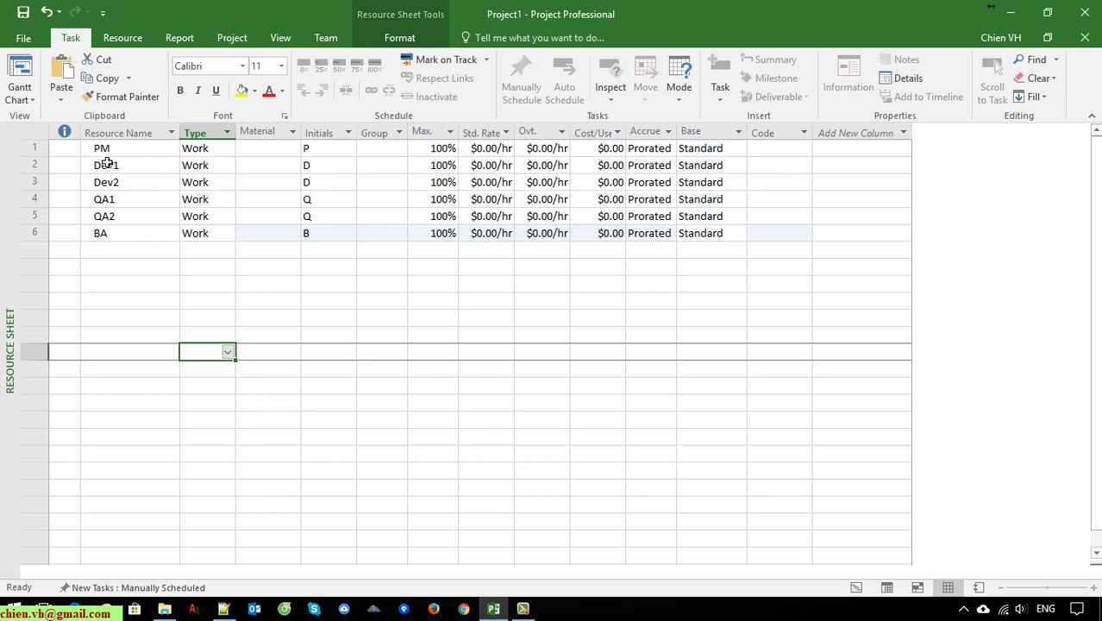
drag(102, 150, 202, 248)
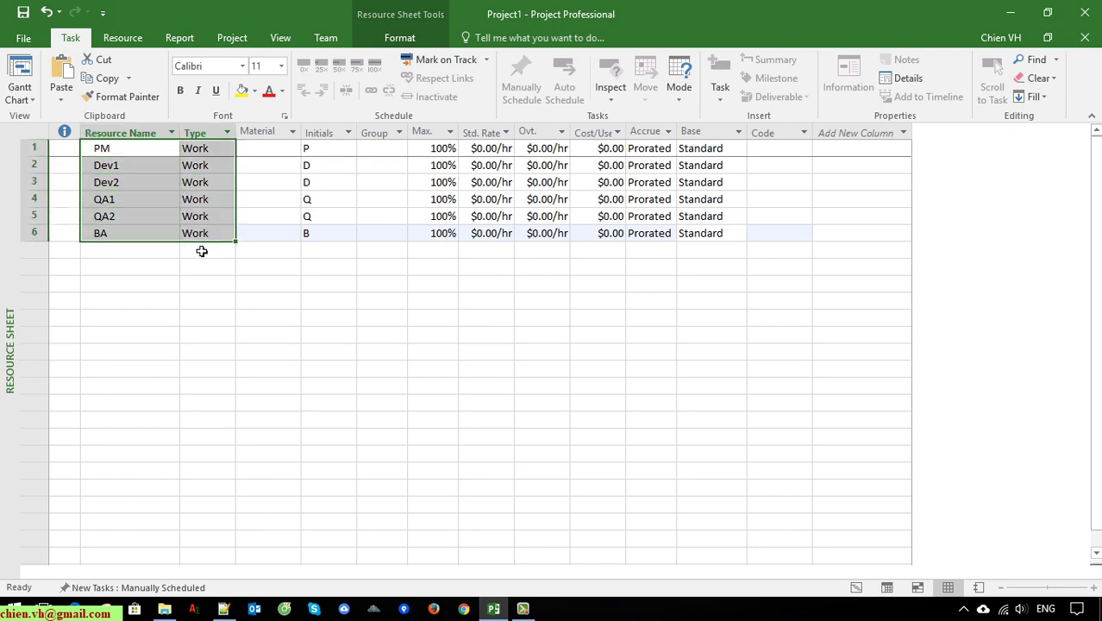
click(125, 302)
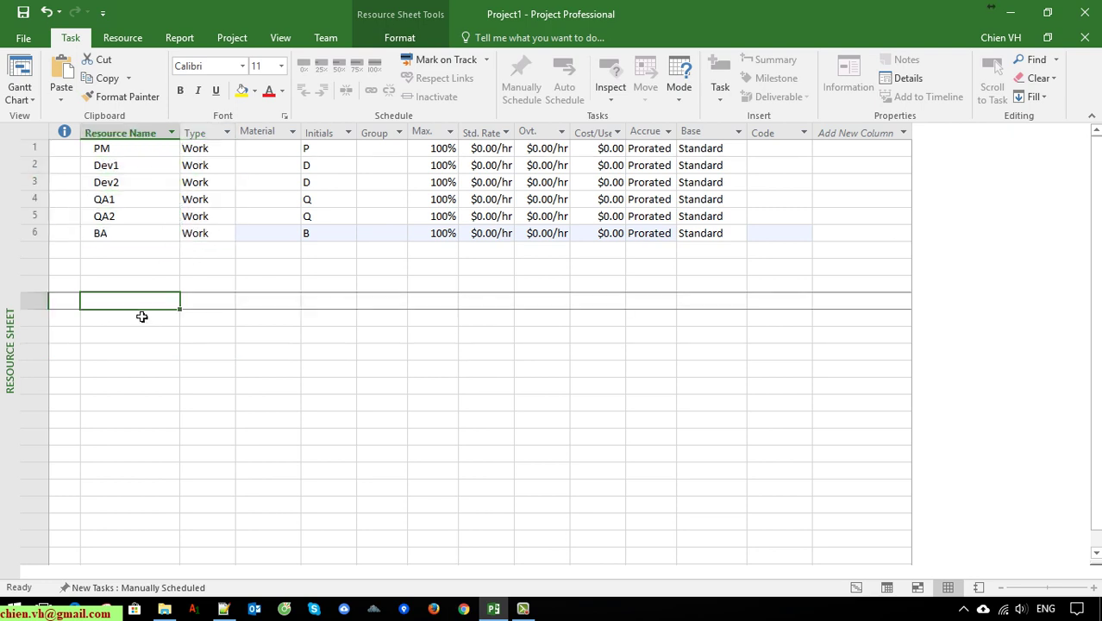
click(33, 101)
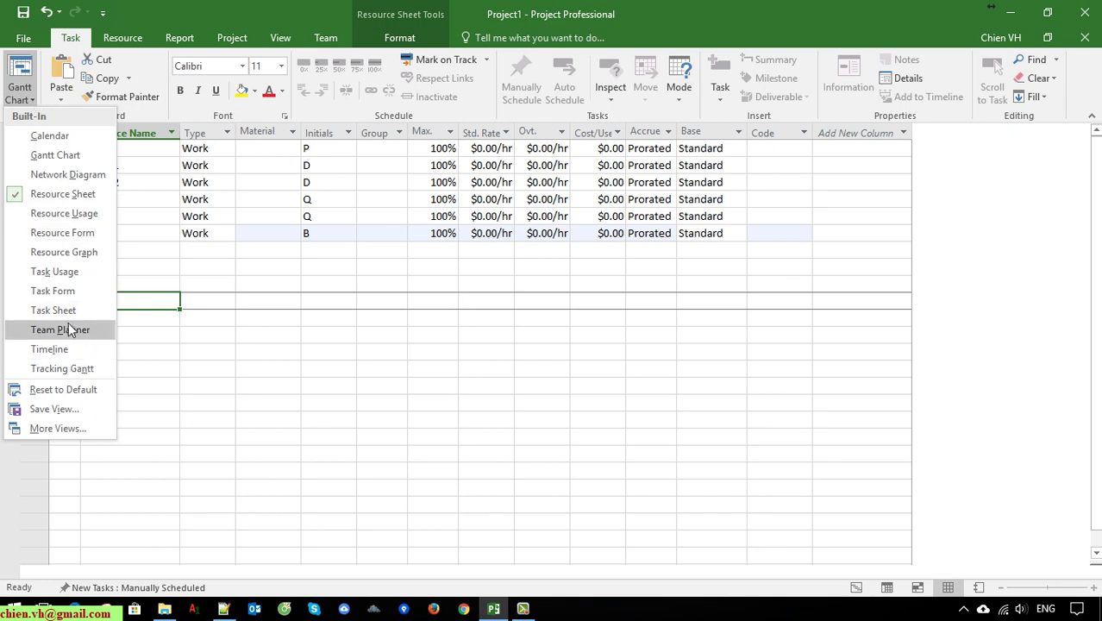
key(Escape)
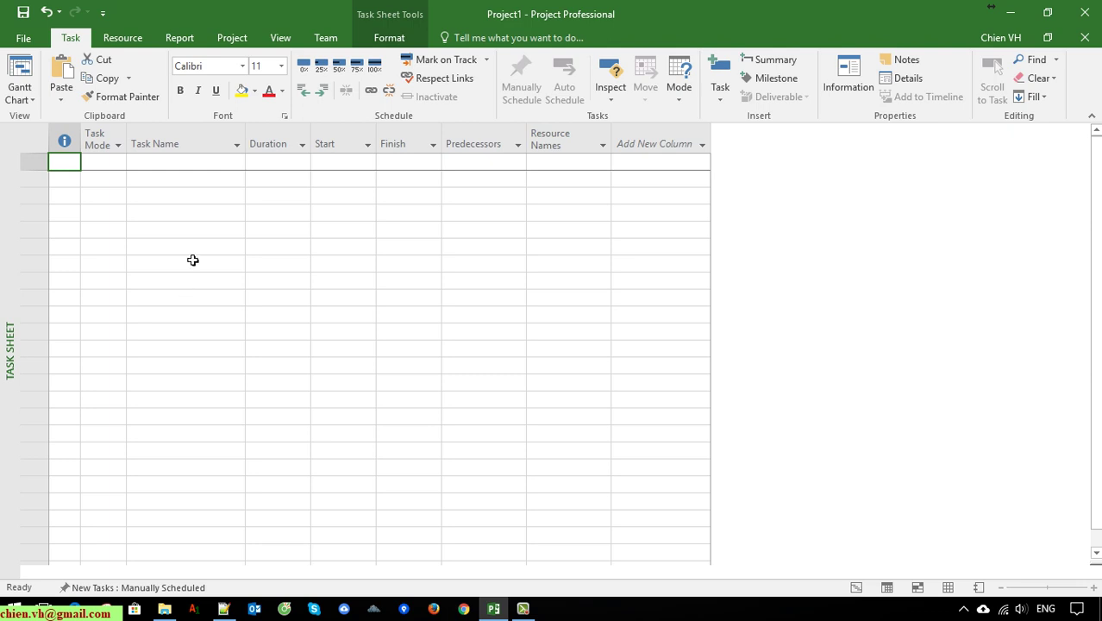
Widen the Task Name column and enter 'Project A Management Tasks' as task 1
drag(240, 144, 336, 143)
click(192, 164)
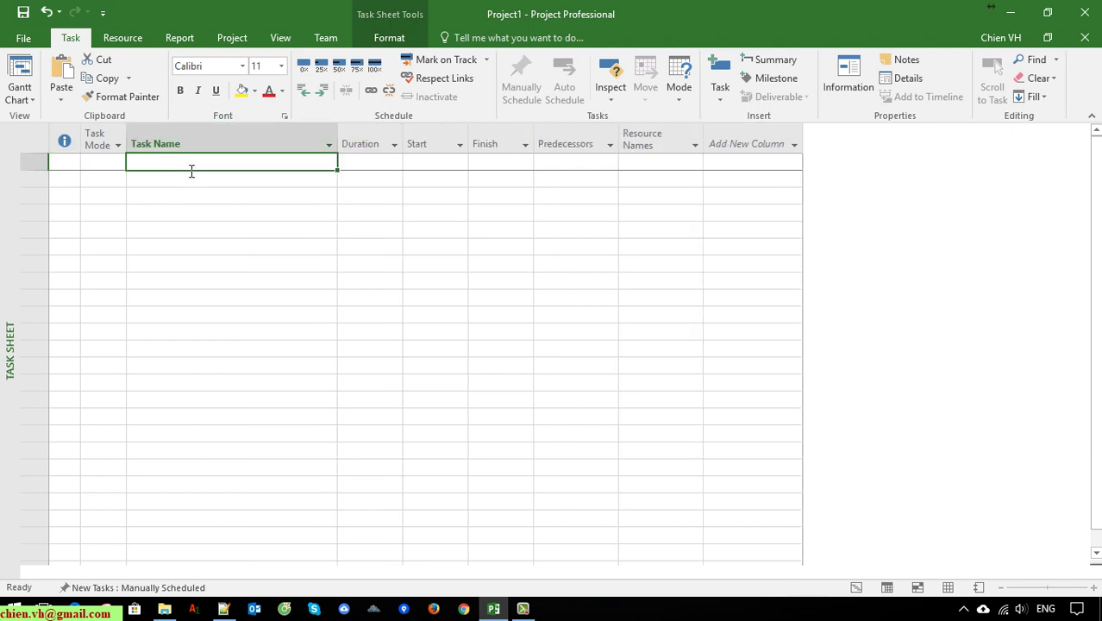
text(Soft)
key(BackSpace)
key(BackSpace)
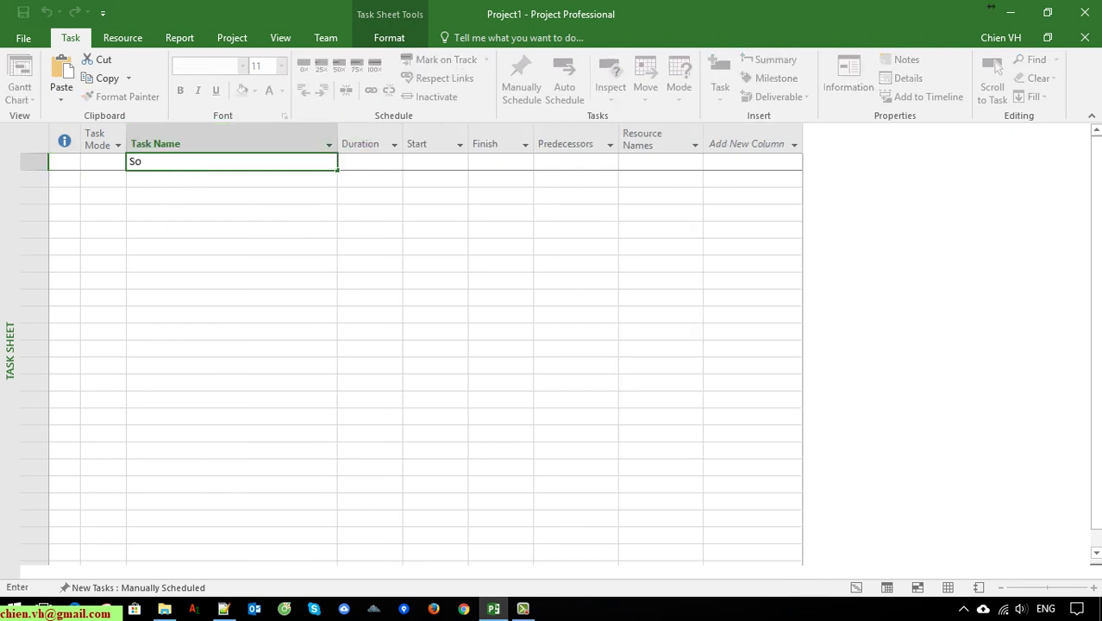
key(BackSpace)
key(BackSpace)
text(Project A Managemetn)
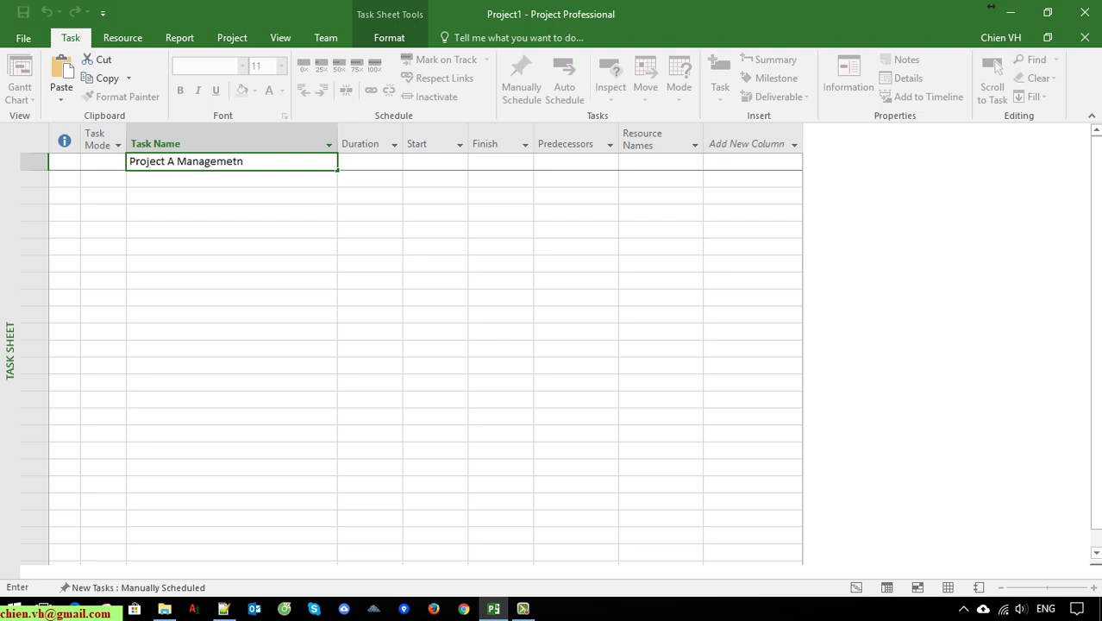
key(BackSpace)
key(BackSpace)
text(nt Tasks)
key(Return)
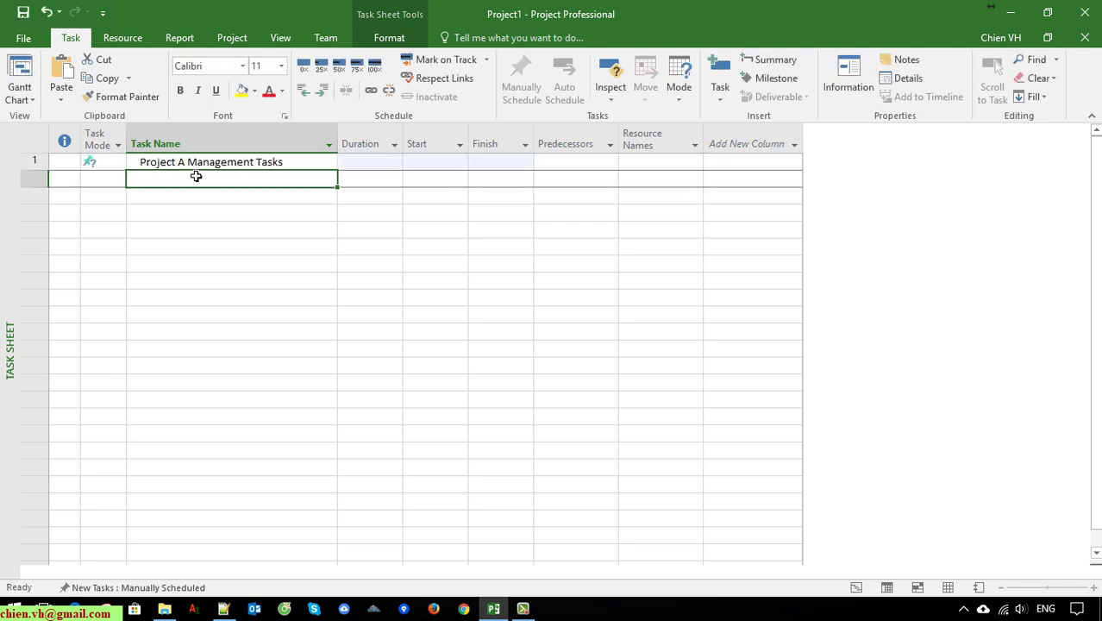
Add Preparation, Kick-off project and Planing as tasks 2–4, correcting the Preparation typo
text(Prepa)
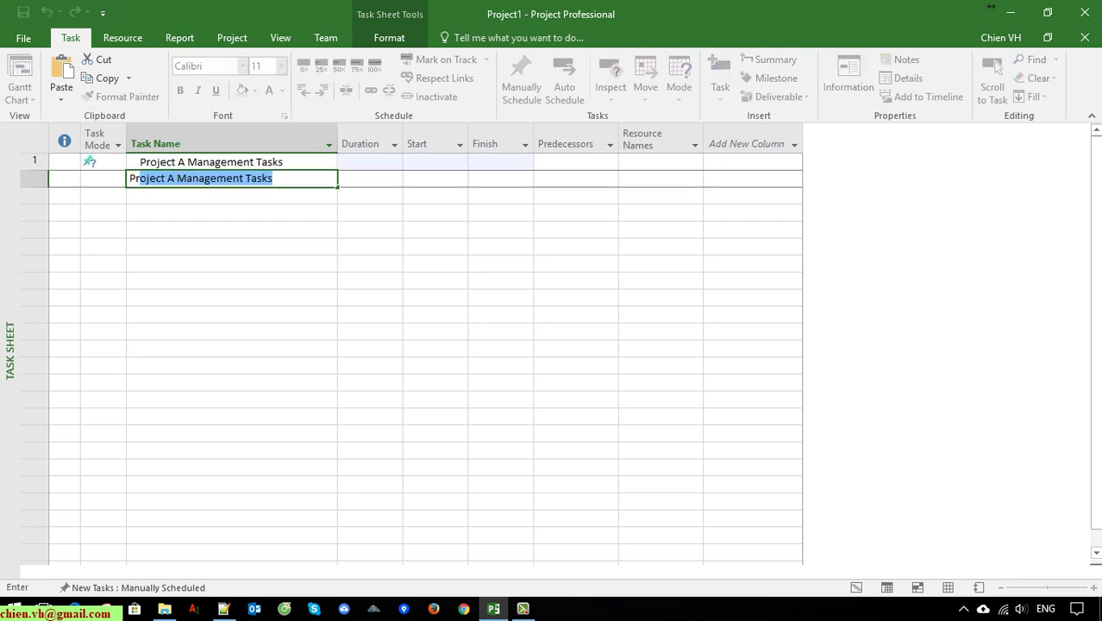
text(ration)
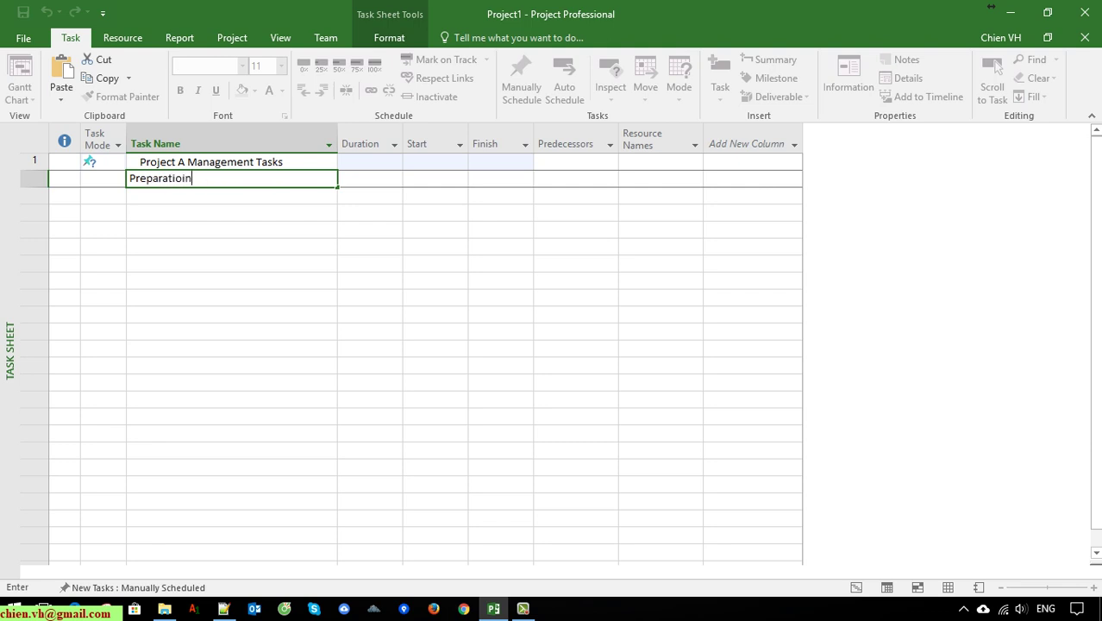
key(Return)
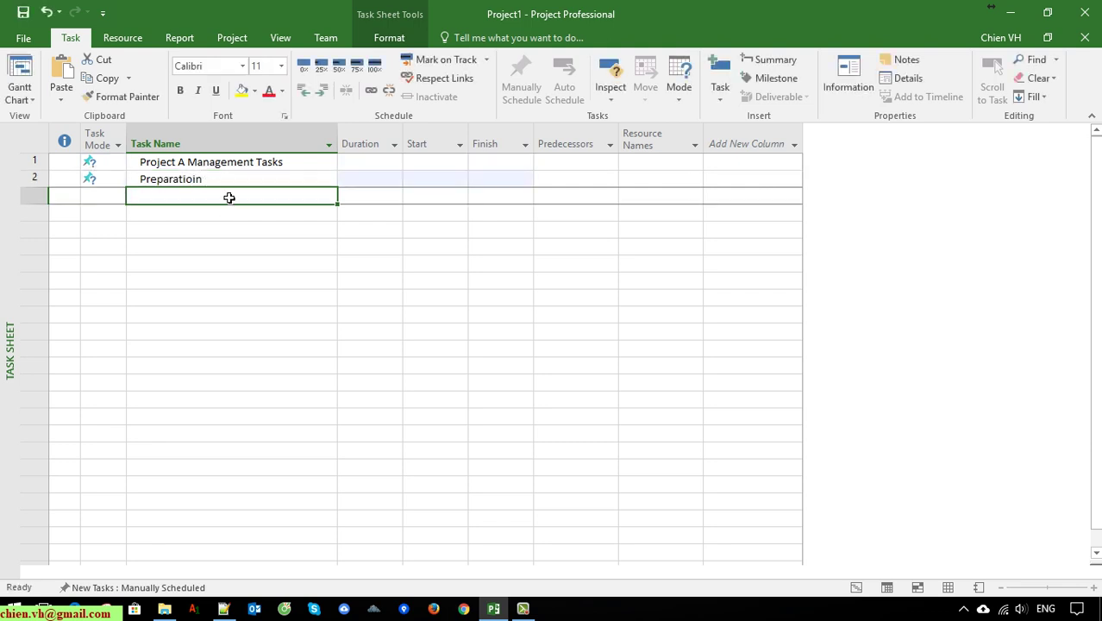
click(226, 179)
click(228, 184)
key(BackSpace)
key(BackSpace)
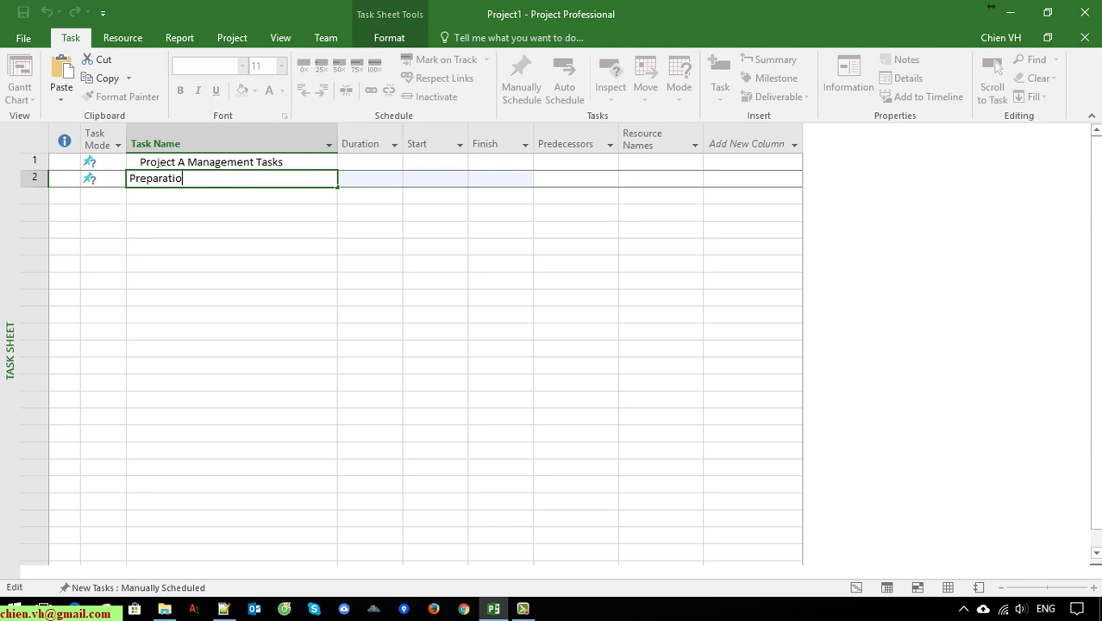
text(n)
key(Return)
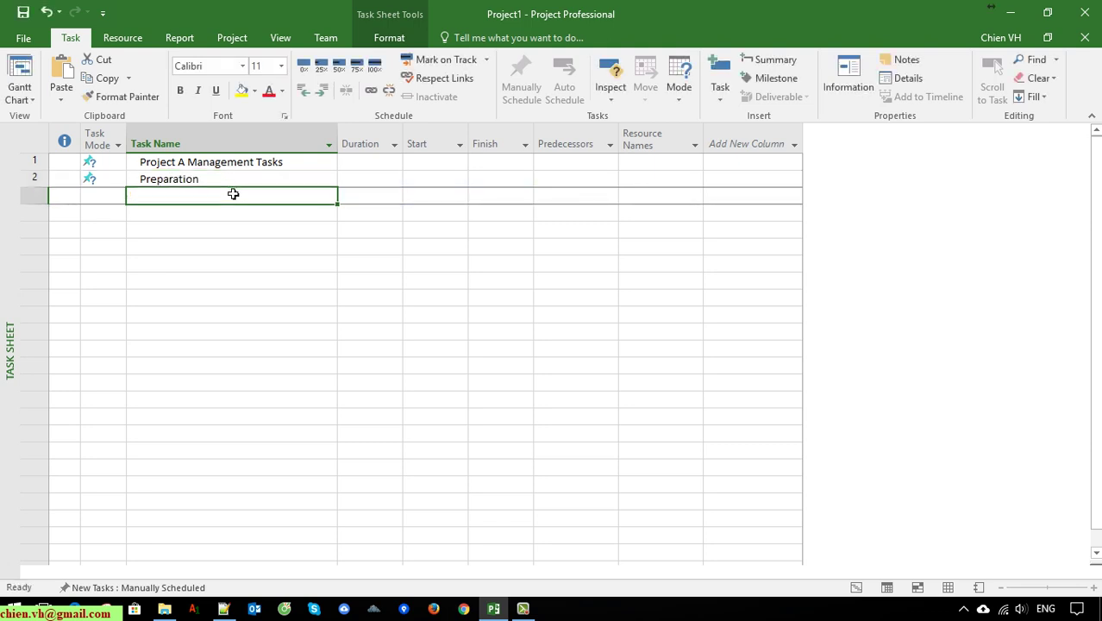
text(Kick)
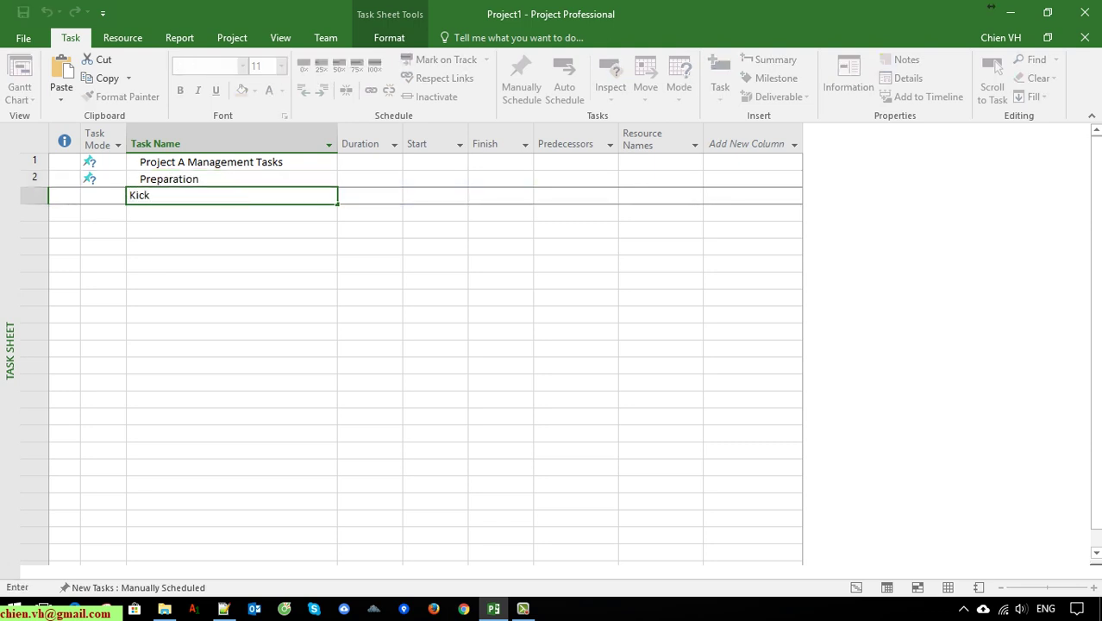
text(-off project)
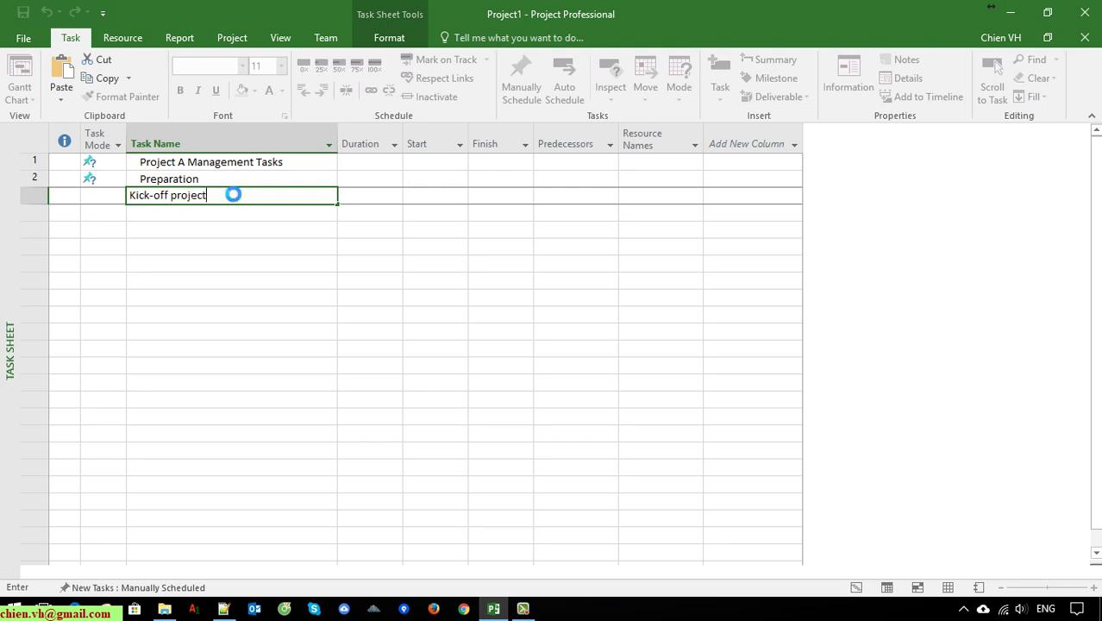
key(Return)
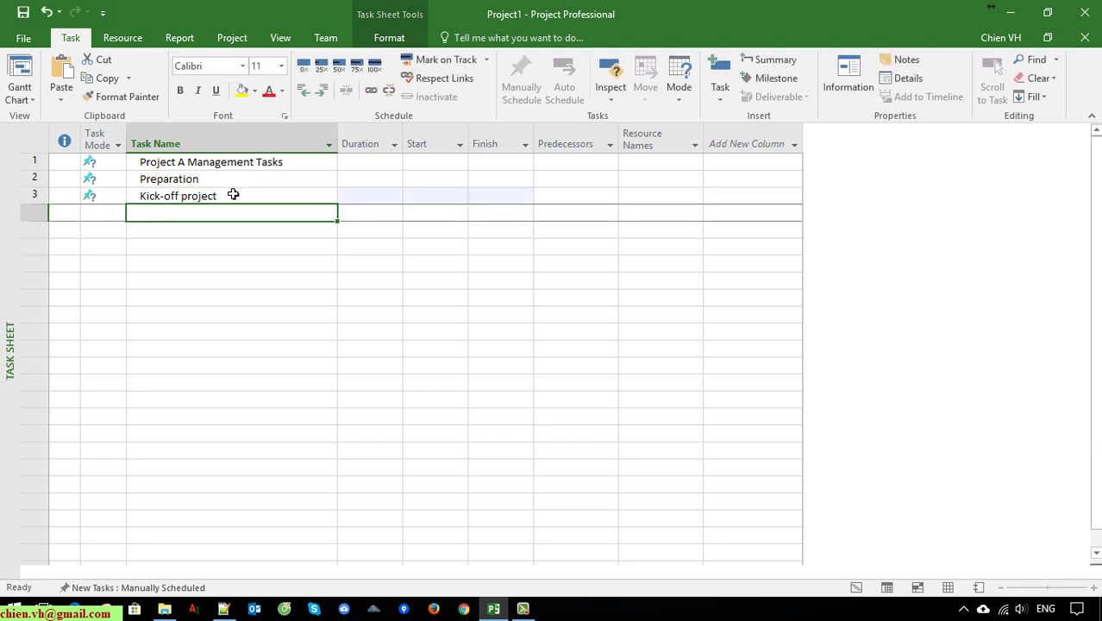
text(Plani)
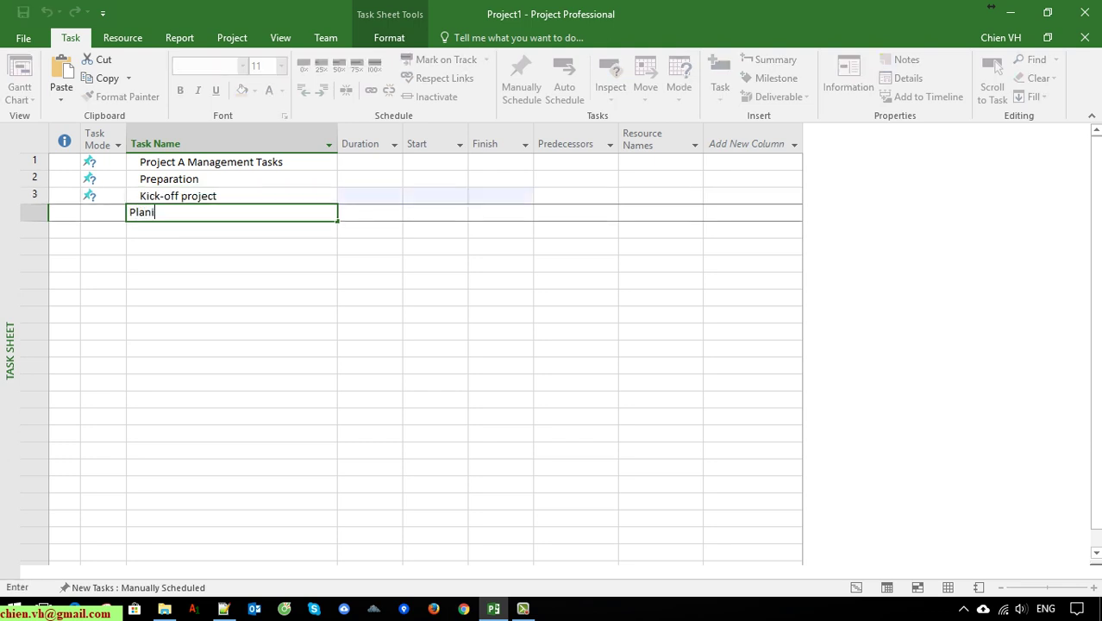
text(ng)
key(Return)
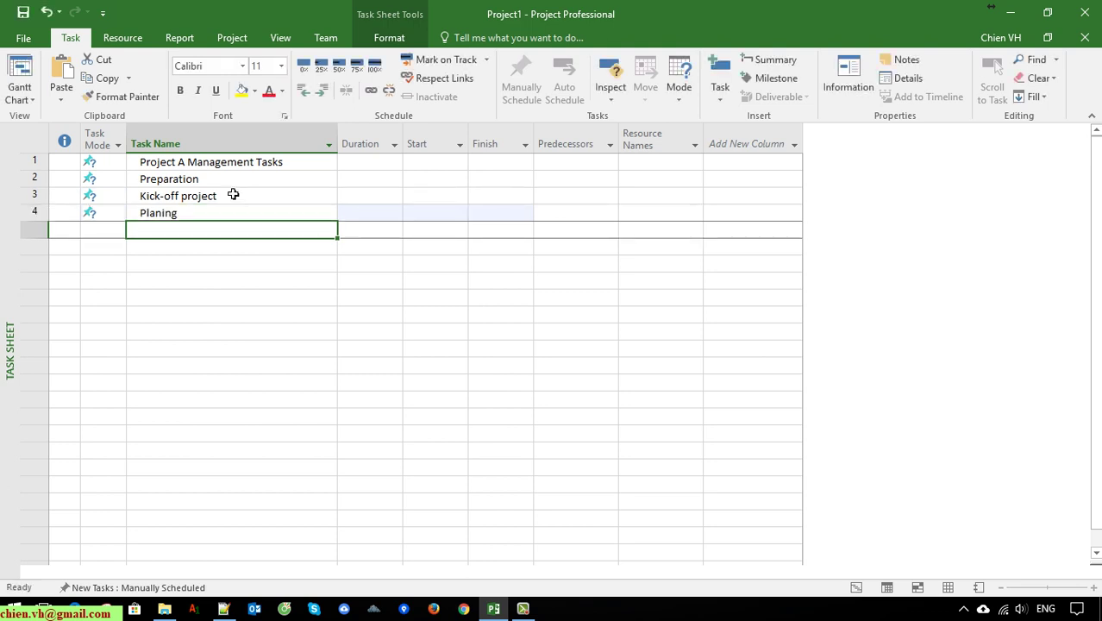
Indent Kick-off project and Planing under Preparation, then add a Clarify requirement task
drag(271, 198, 278, 215)
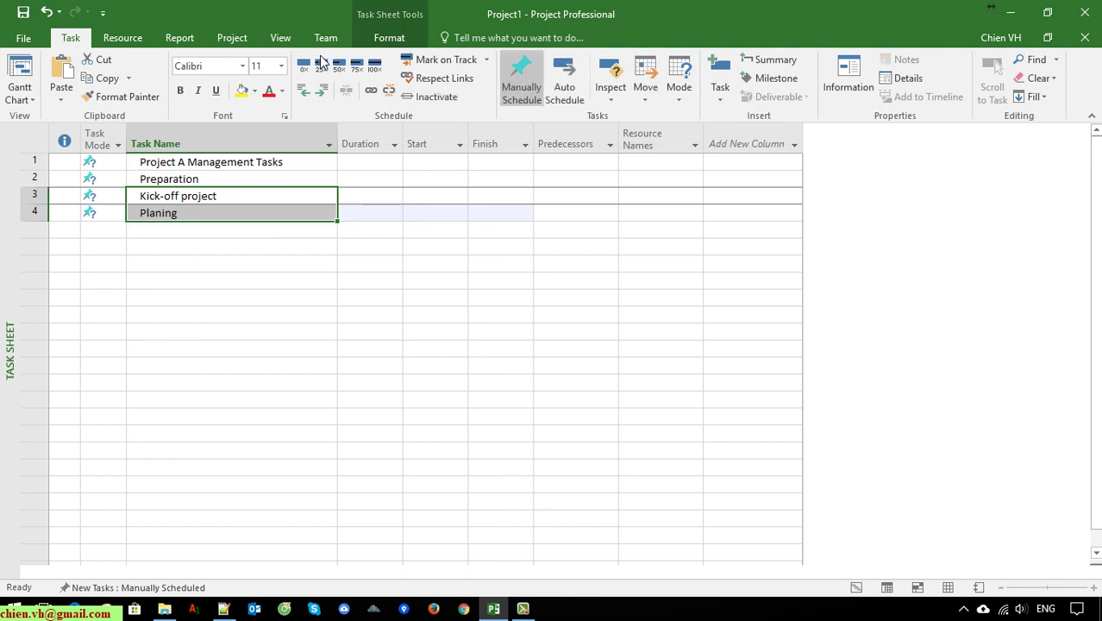
click(322, 90)
click(175, 232)
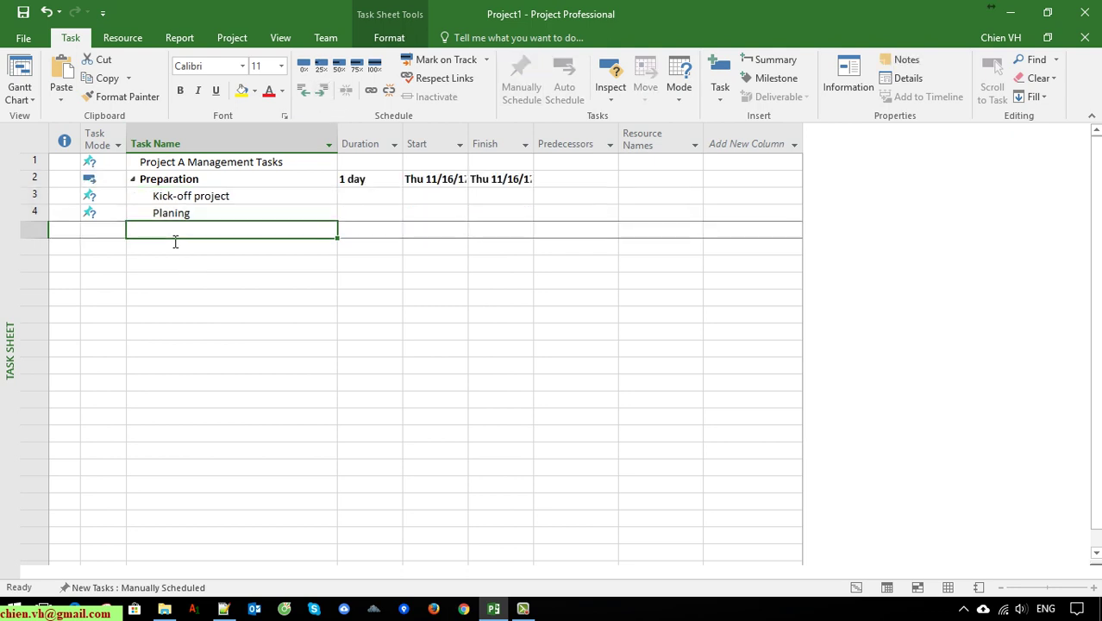
text(Clari)
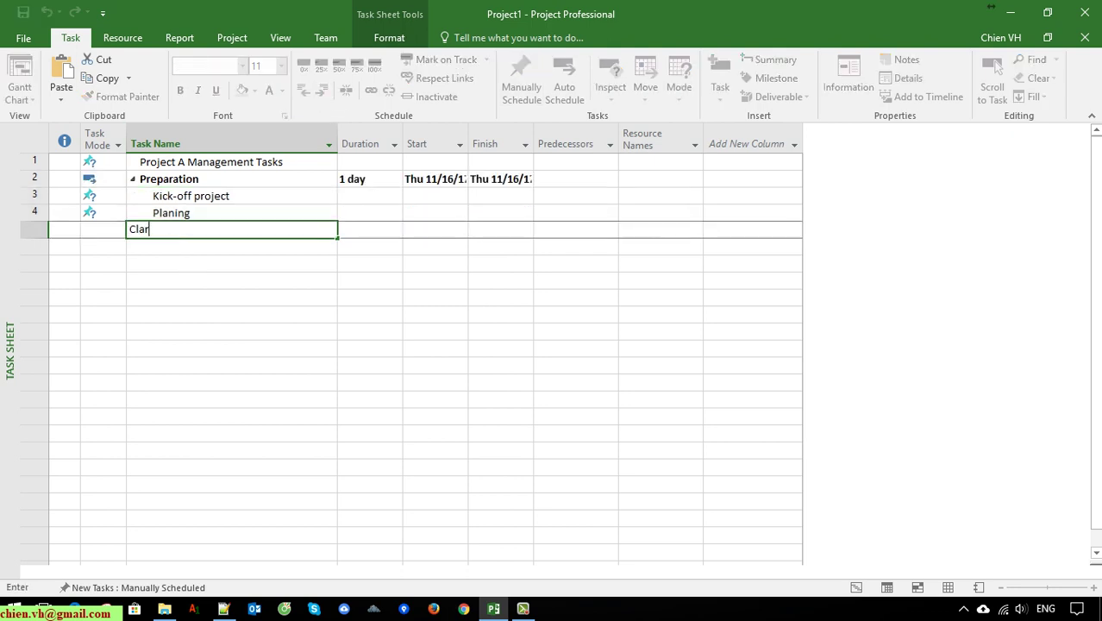
text(fy req)
key(BackSpace)
key(BackSpace)
text(equirement)
key(Return)
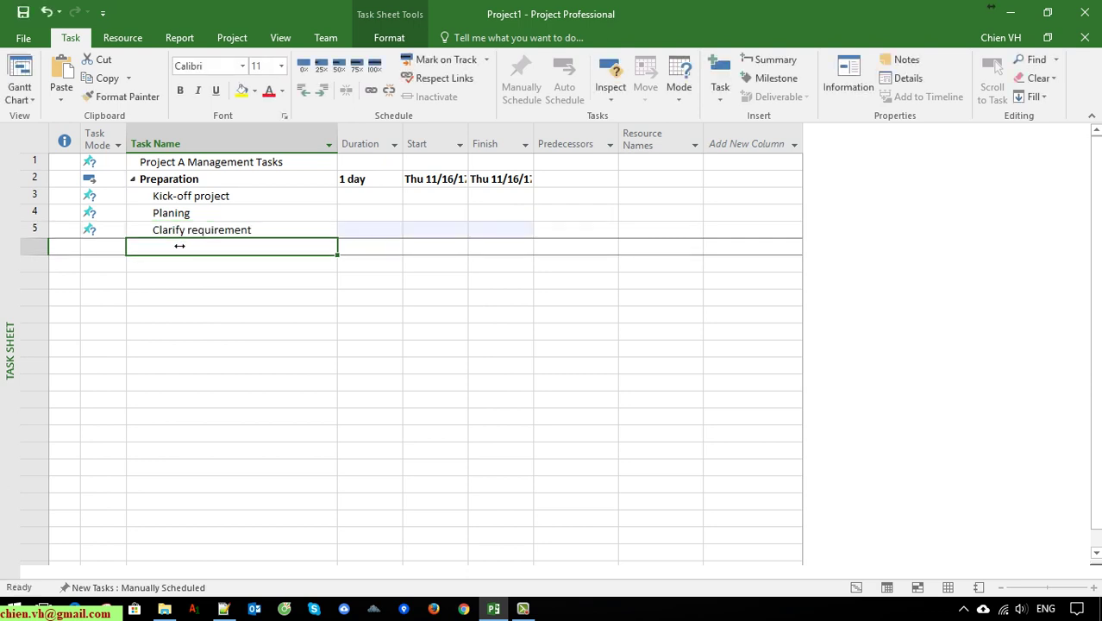
Add Create wireframe and Write SRS tasks, leaving row 8 blank
text(Create)
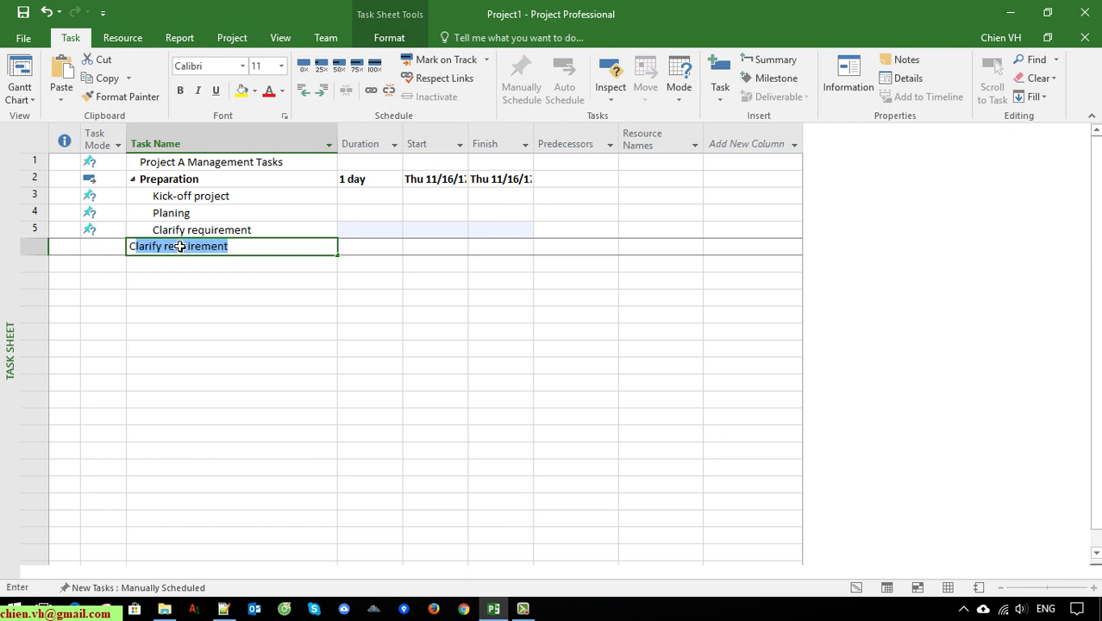
text( wir)
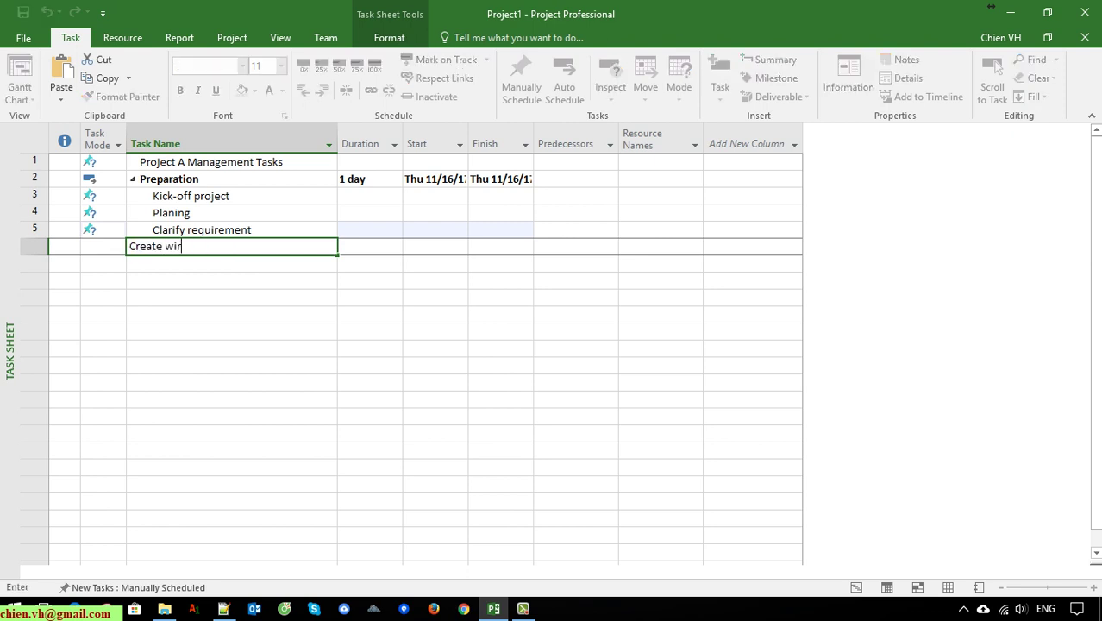
text(eframe)
key(Return)
text(Wir)
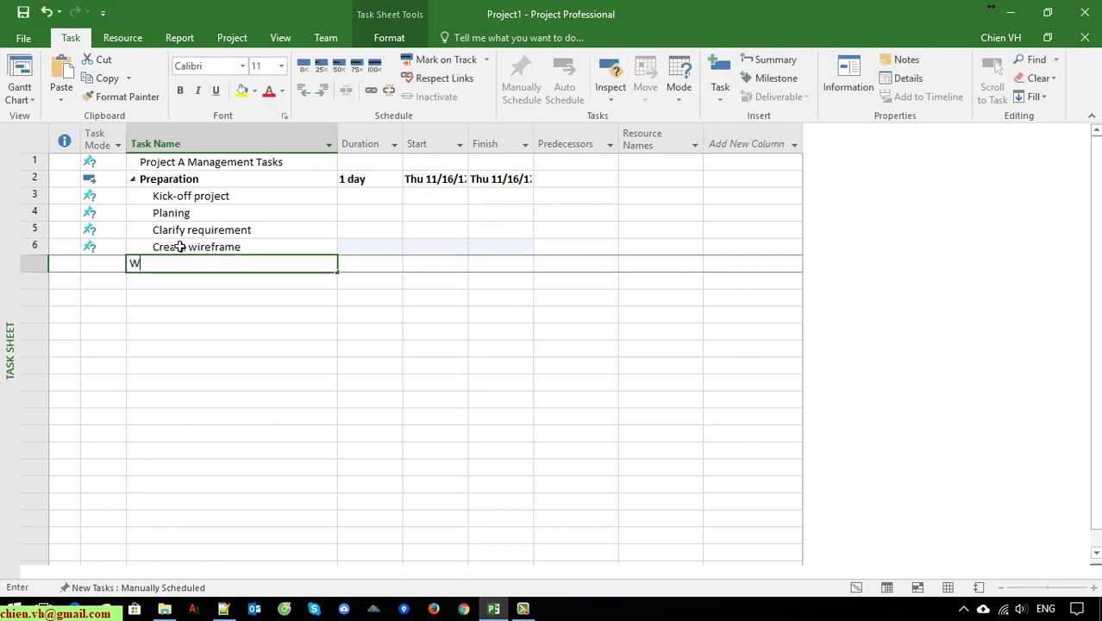
key(BackSpace)
key(BackSpace)
text(rite)
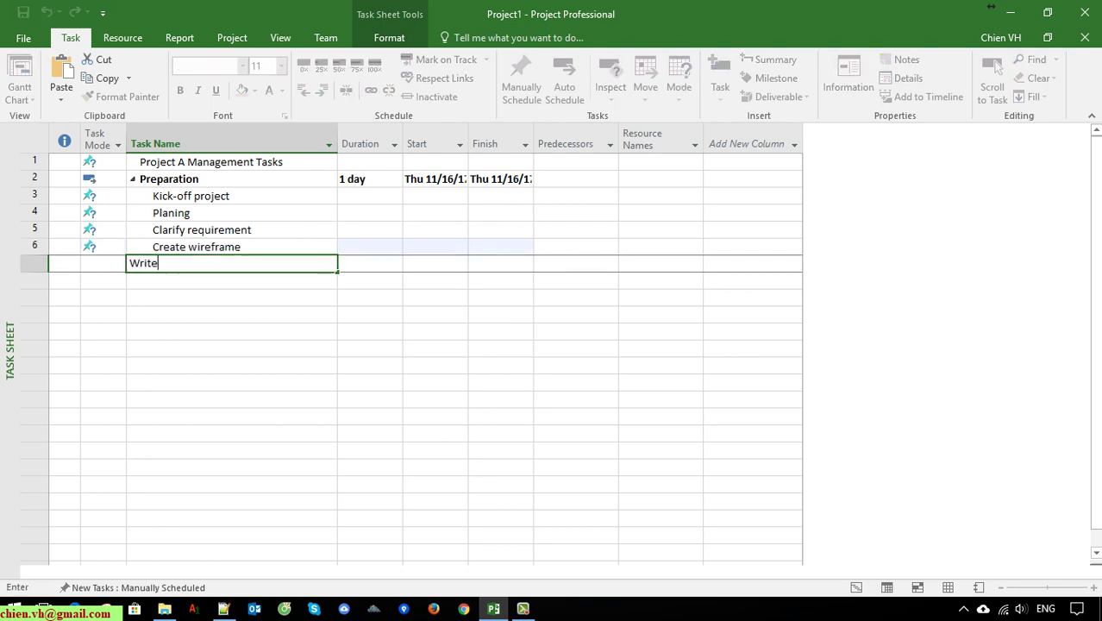
text( SRS)
key(Return)
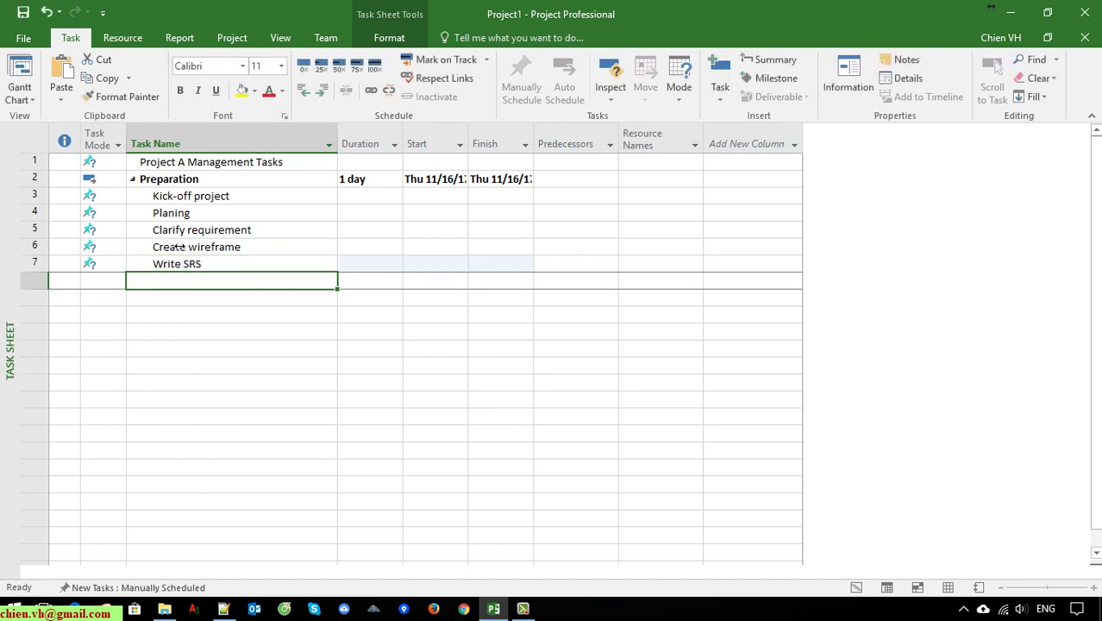
text(Develop)
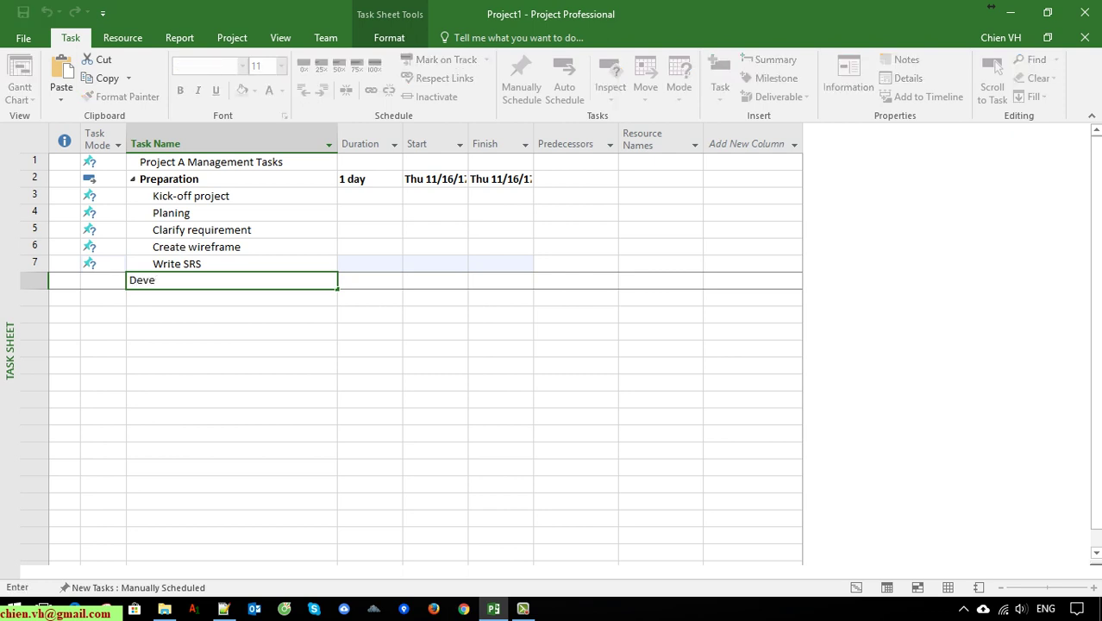
key(BackSpace)
key(BackSpace)
key(BackSpace)
key(BackSpace)
key(BackSpace)
key(BackSpace)
key(BackSpace)
click(197, 315)
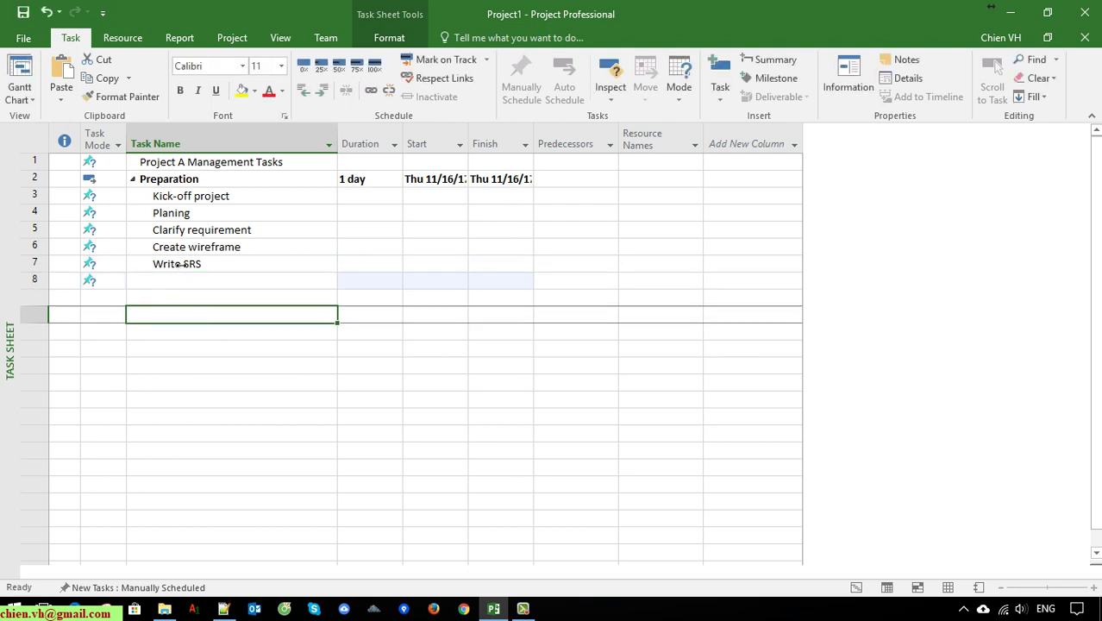
Indent Create wireframe and Write SRS under Clarify requirement, and outdent Clarify requirement one level
click(176, 231)
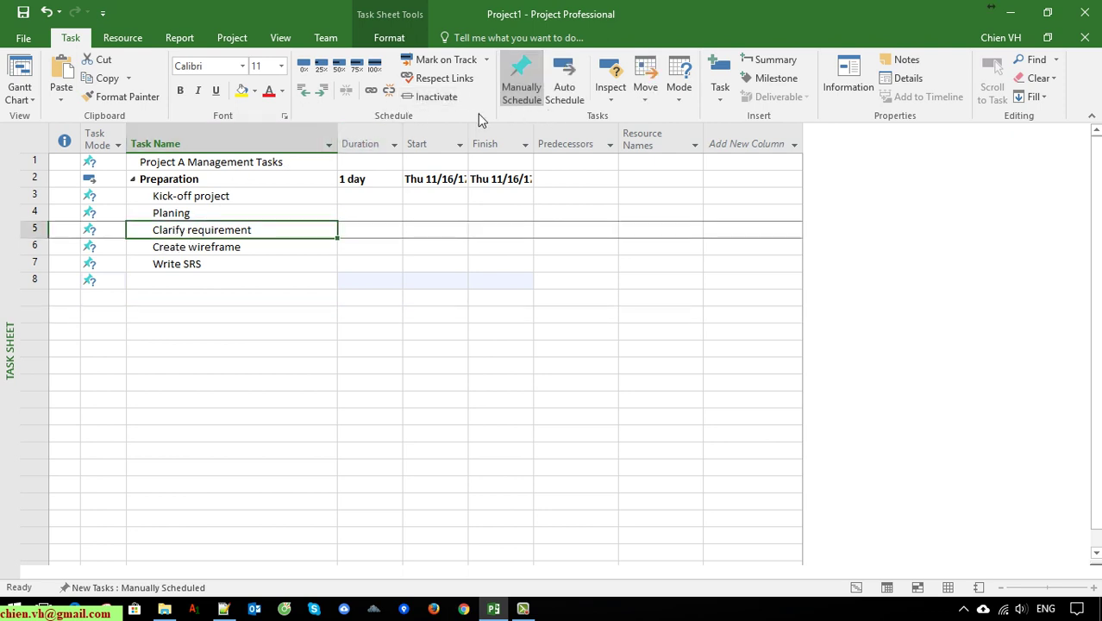
drag(191, 249, 204, 274)
click(322, 90)
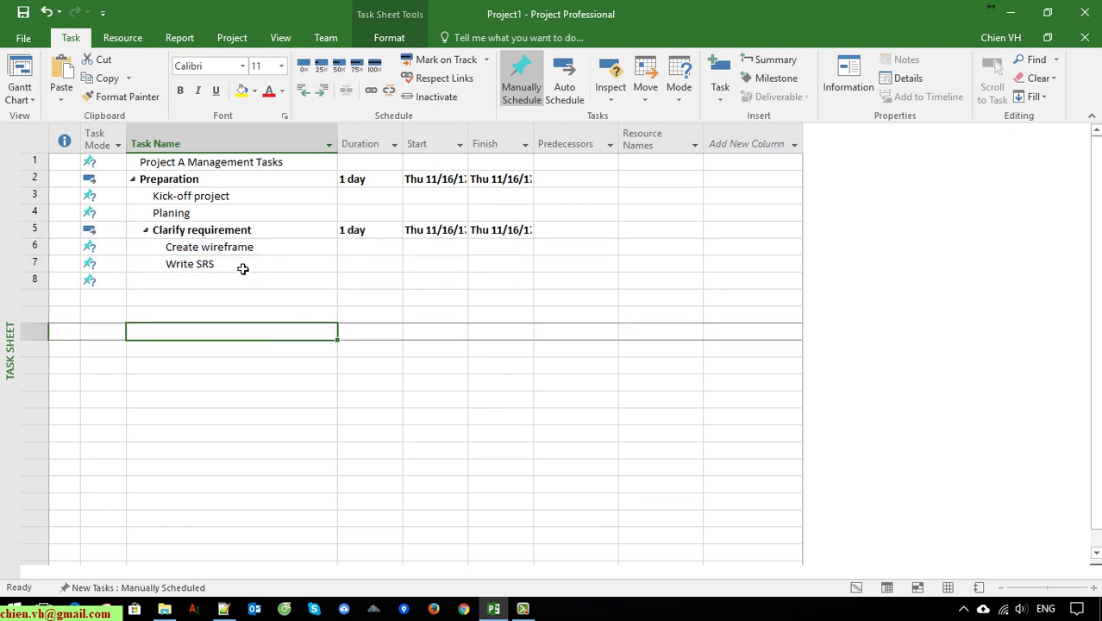
click(216, 230)
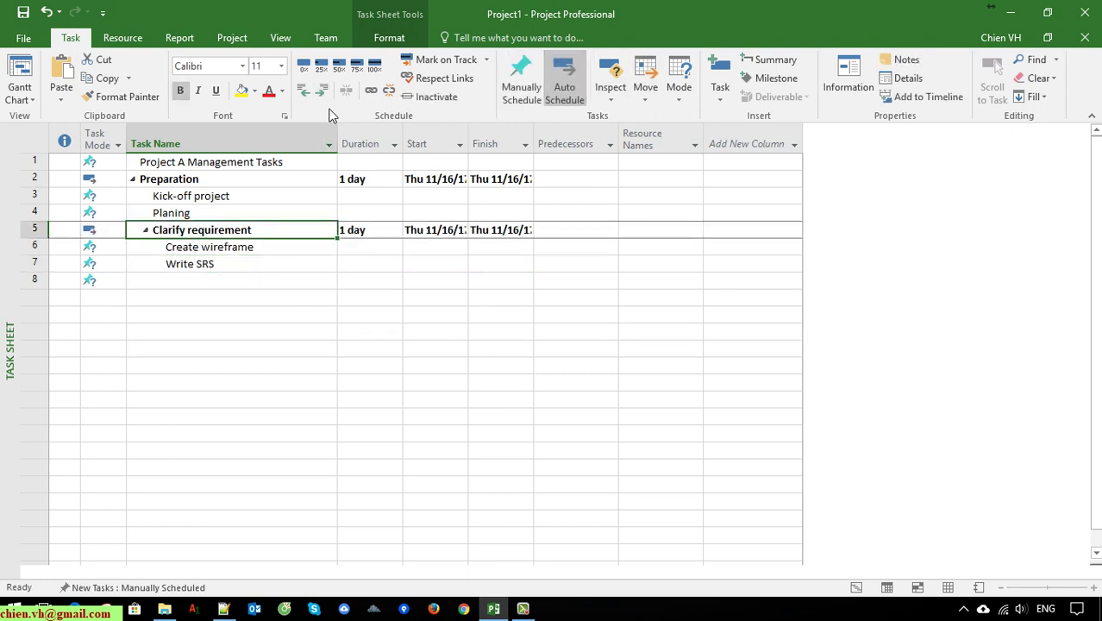
click(304, 90)
click(273, 314)
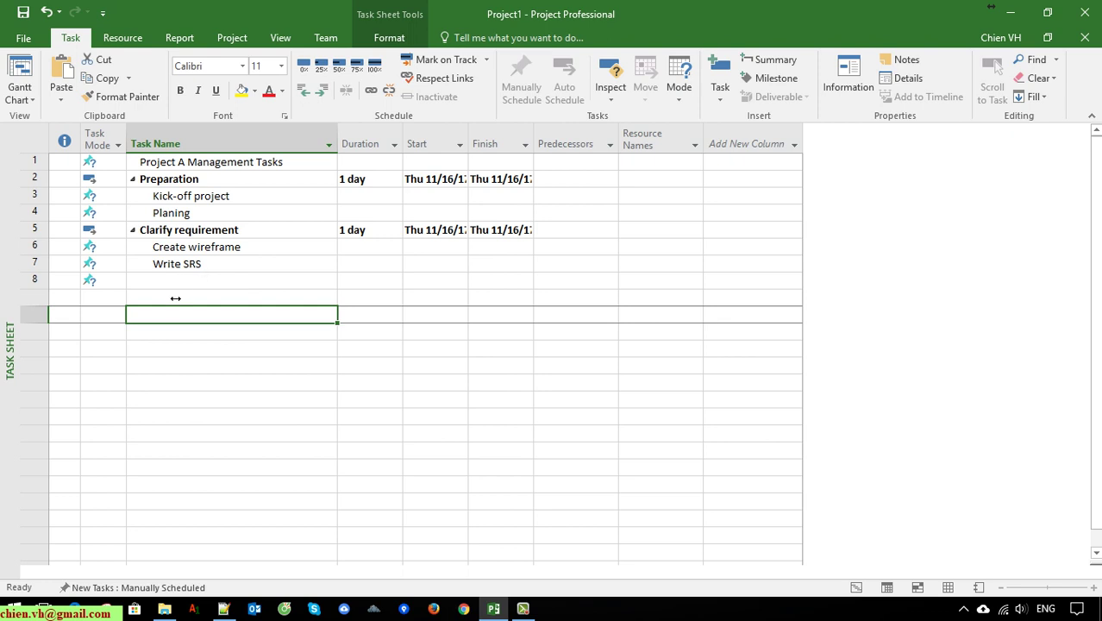
click(150, 287)
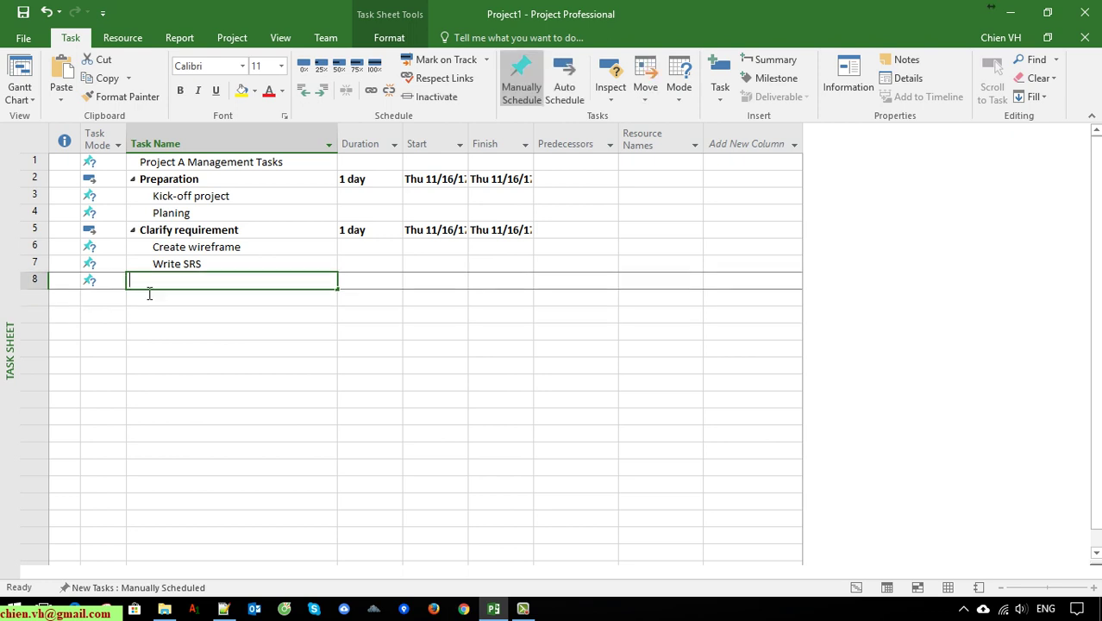
Add Development in row 8 and outdent it to a top-level phase
text(Devel)
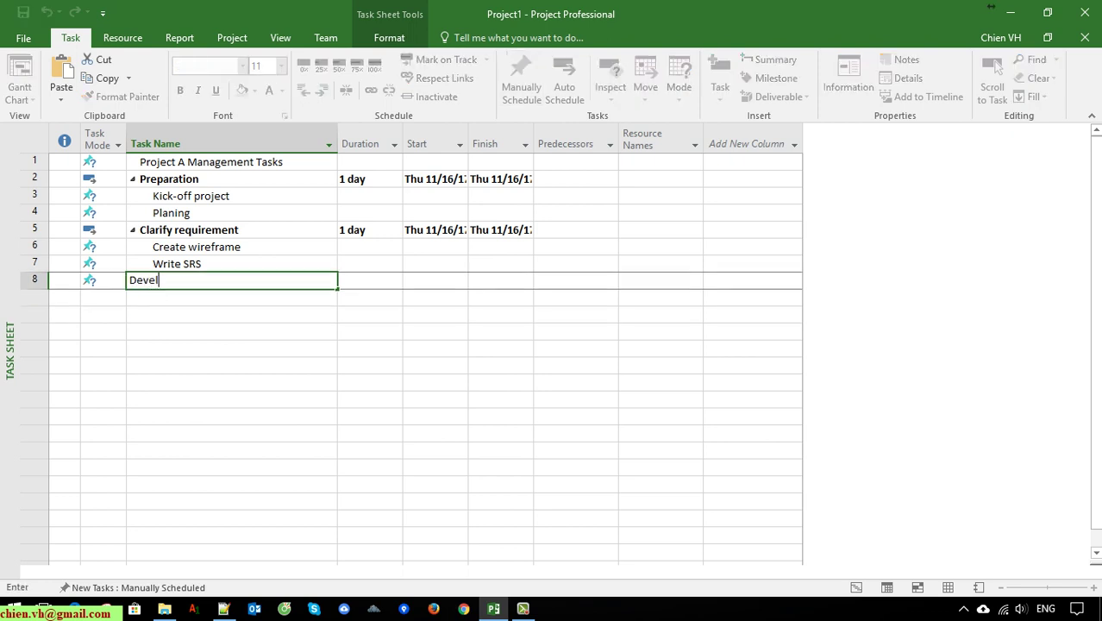
text(opment)
key(Return)
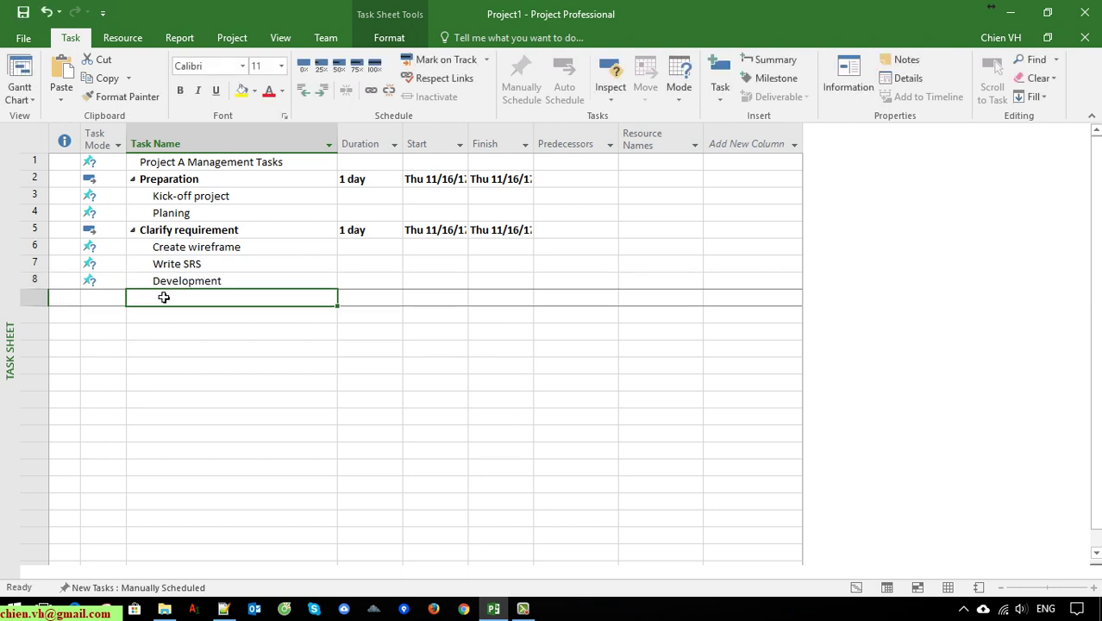
click(186, 280)
click(303, 89)
click(207, 300)
Add Develop backend tasks and Develop frontend tasks, indented under Development
text(Develop backend tasks)
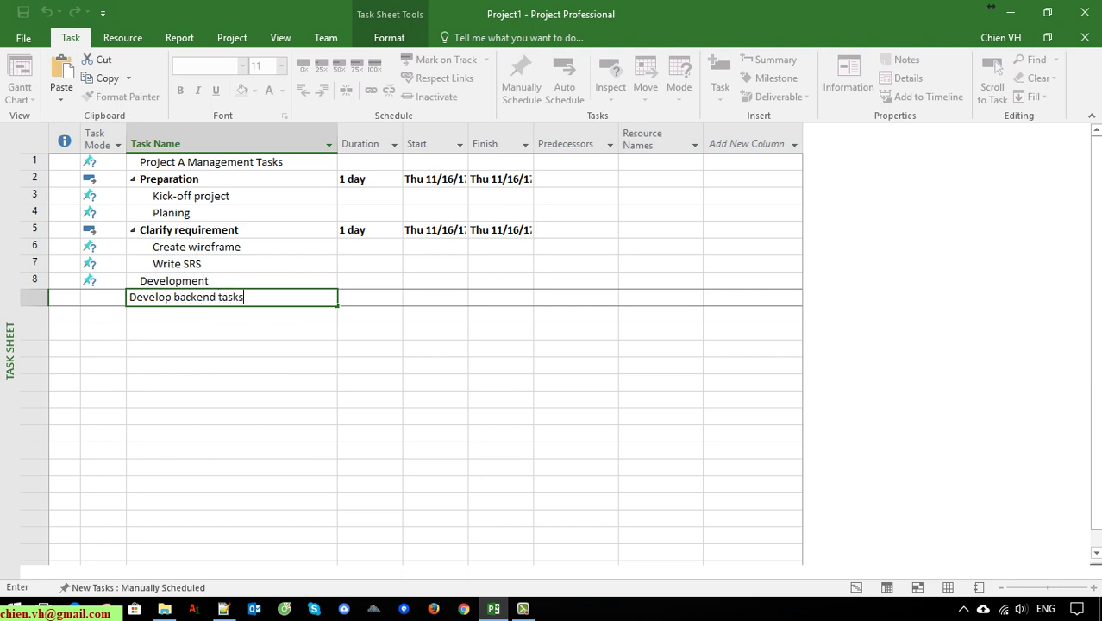
click(209, 314)
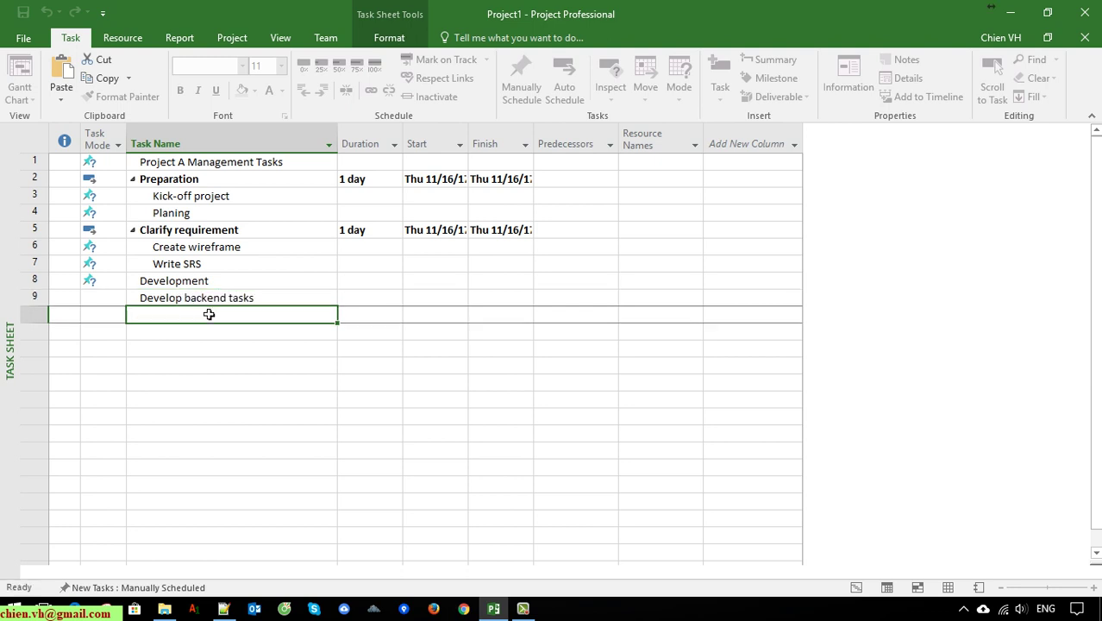
text(Develop frontend t)
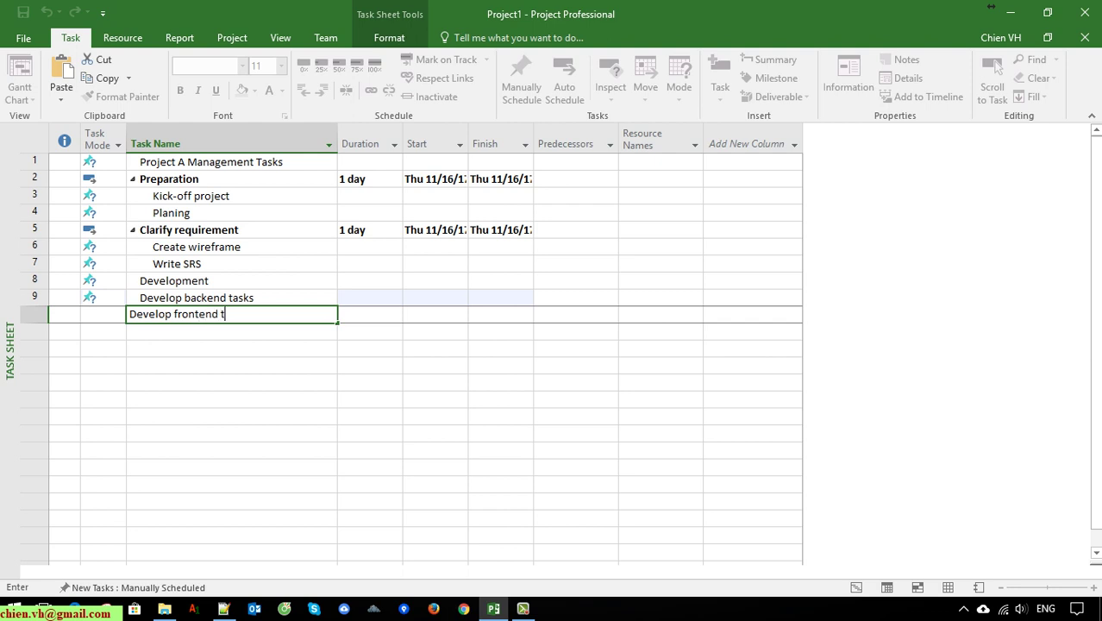
text(asks)
key(Return)
key(Up)
key(Up)
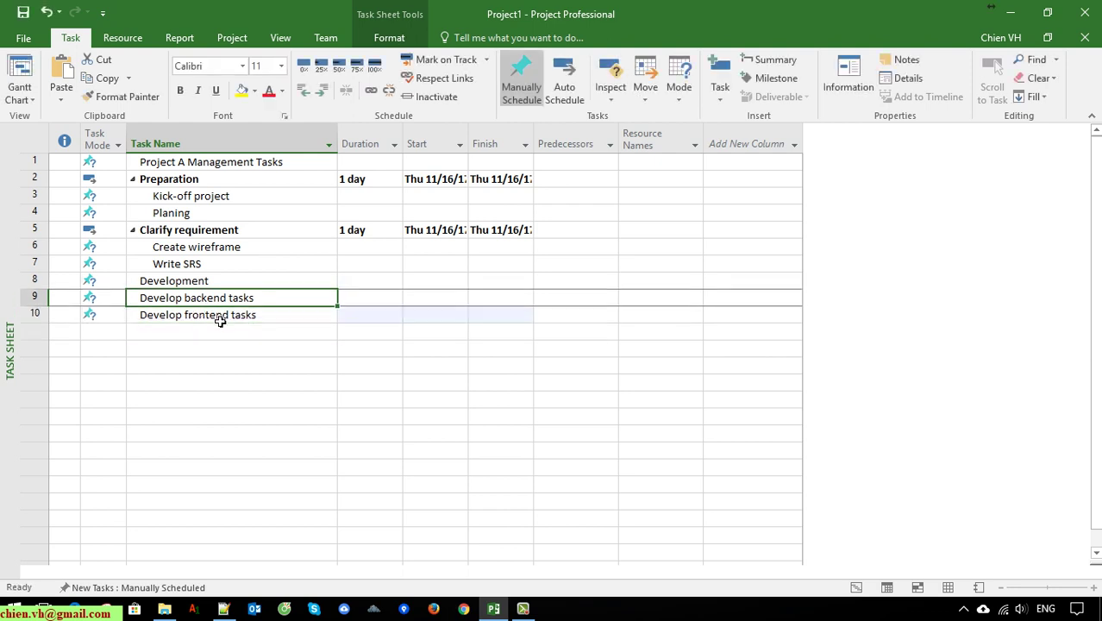
shift+click(220, 319)
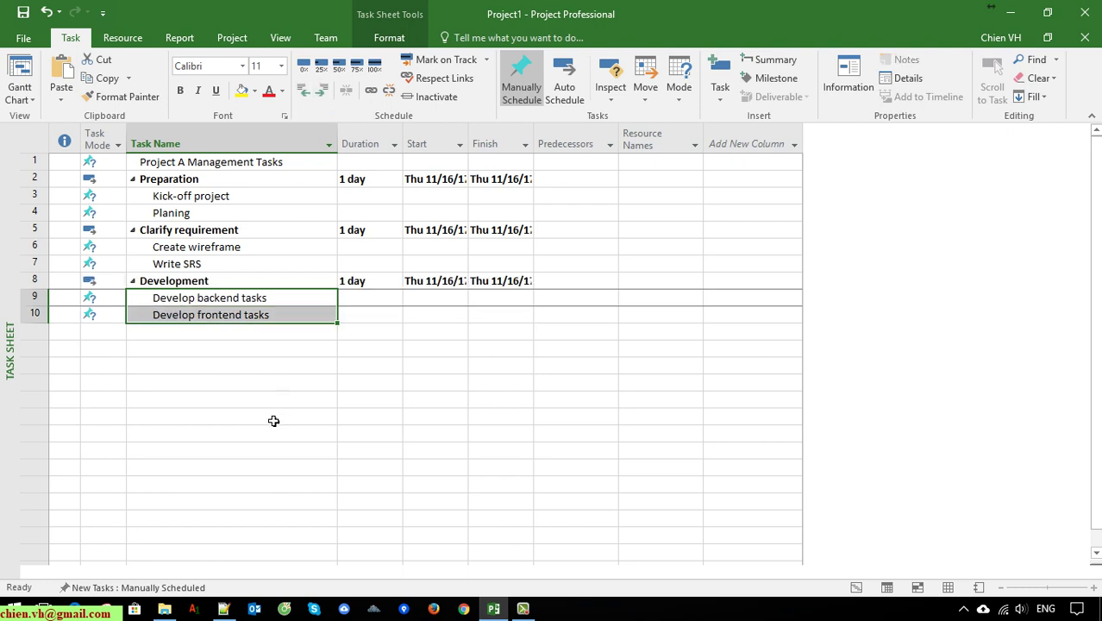
click(222, 382)
click(168, 336)
Add Testing, Round 1 Testing and Round 2 Testing task rows
text(a)
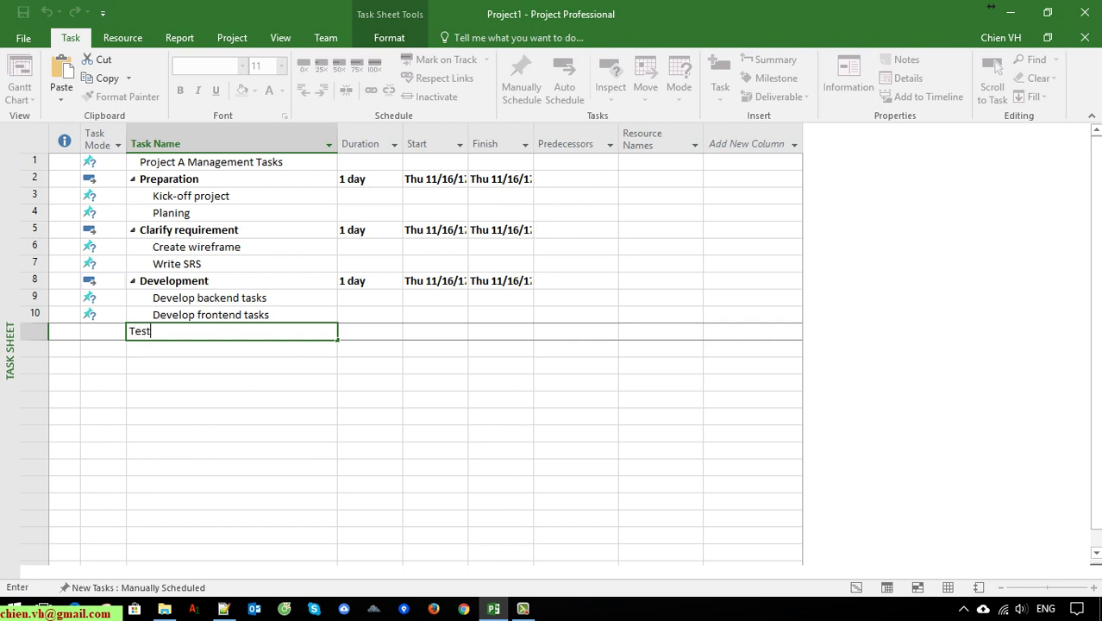
text(Testing)
key(Return)
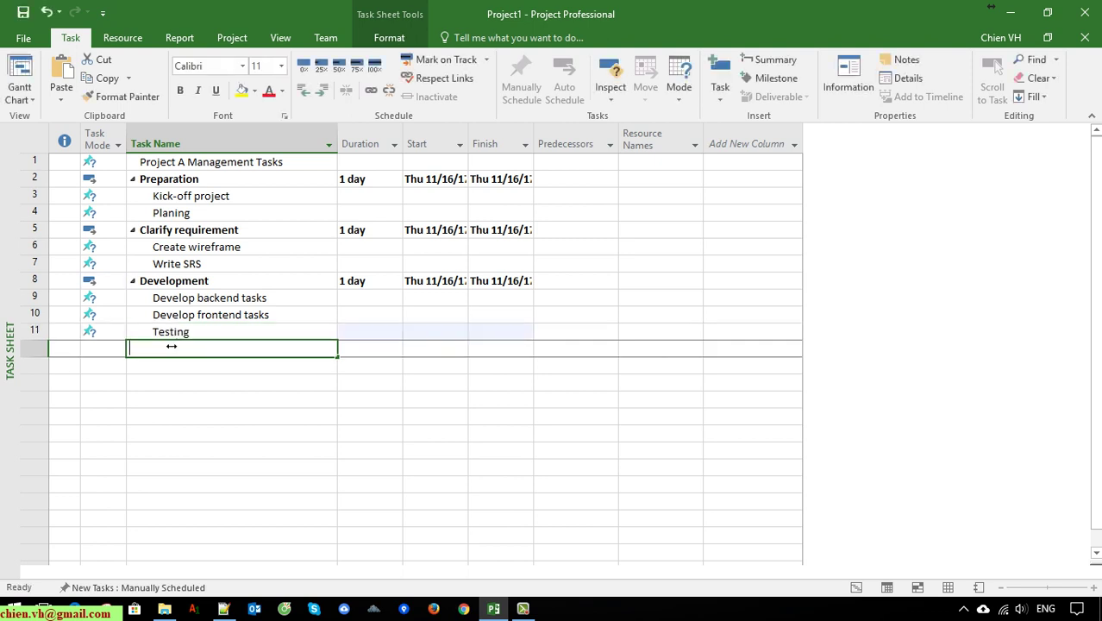
text(Round 1)
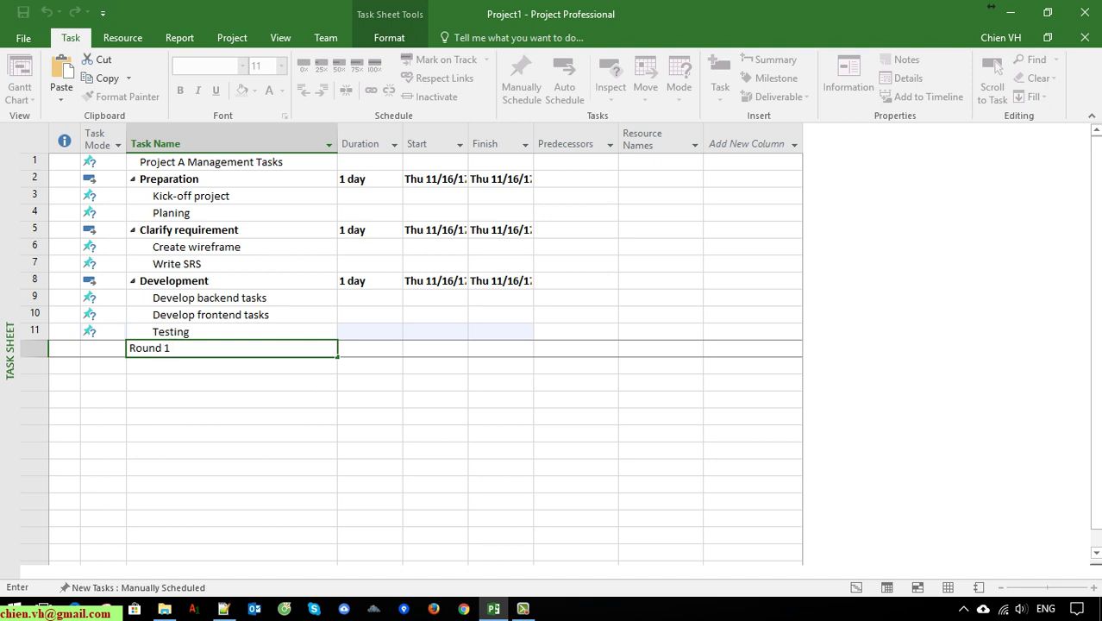
text( Testing)
key(Return)
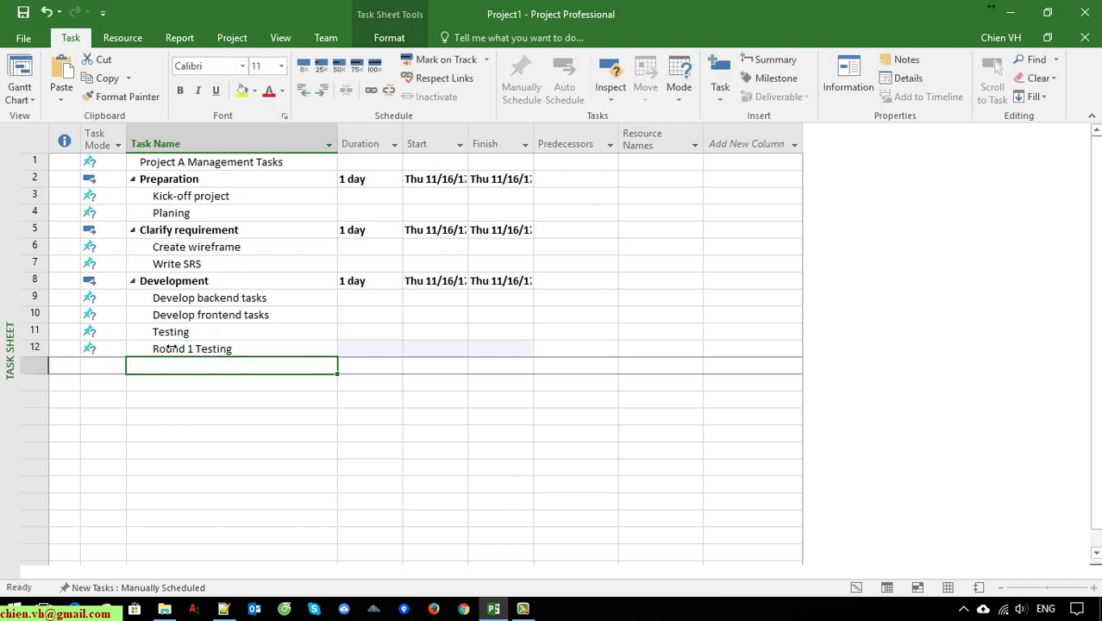
text(R)
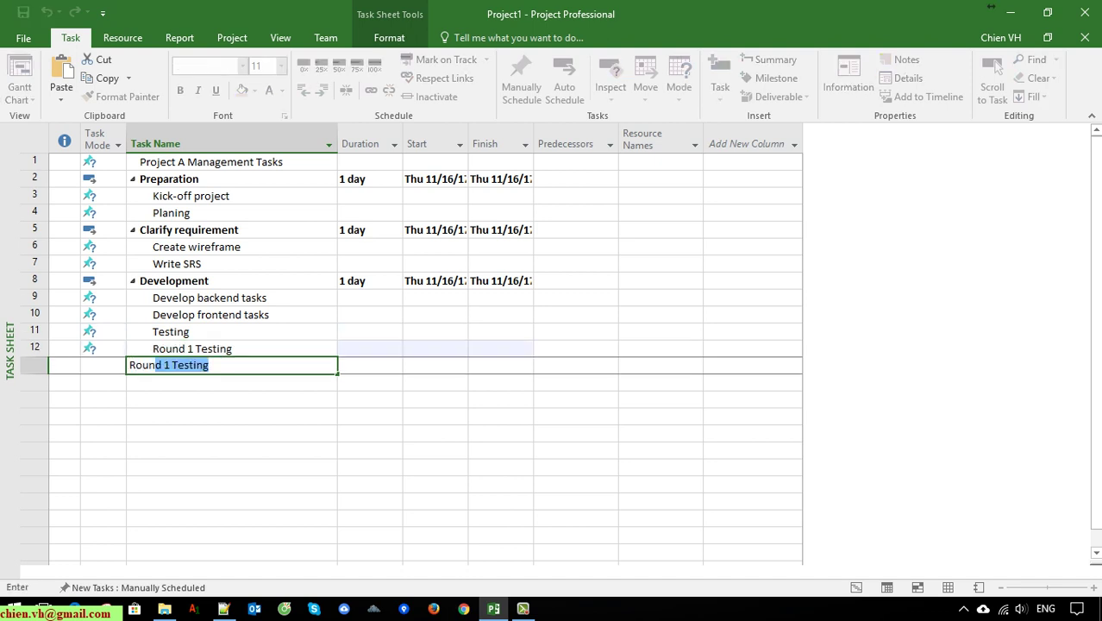
text(ound)
key(BackSpace)
text(2 Testing)
key(Return)
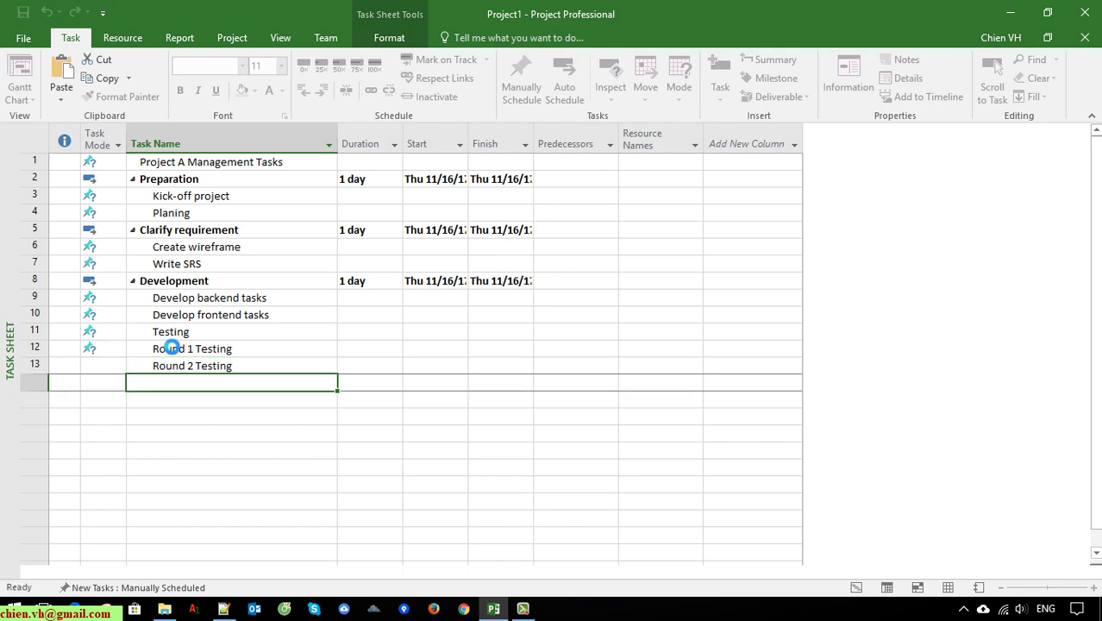
Outdent Testing to a summary phase and select every task's Task Mode cell
click(183, 336)
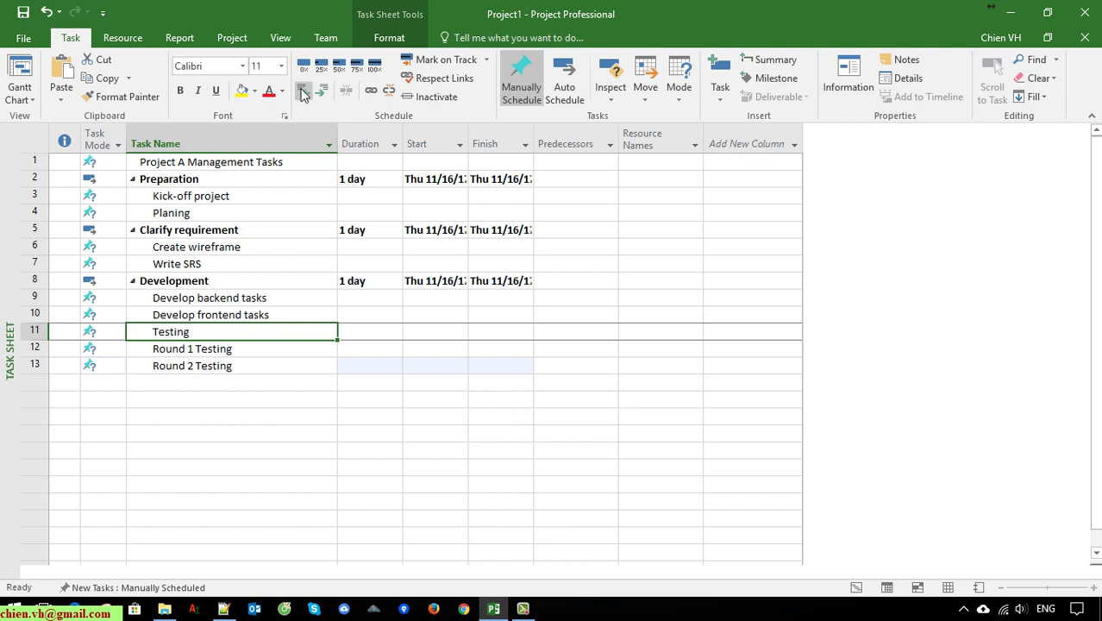
click(303, 90)
click(231, 436)
drag(103, 166, 111, 396)
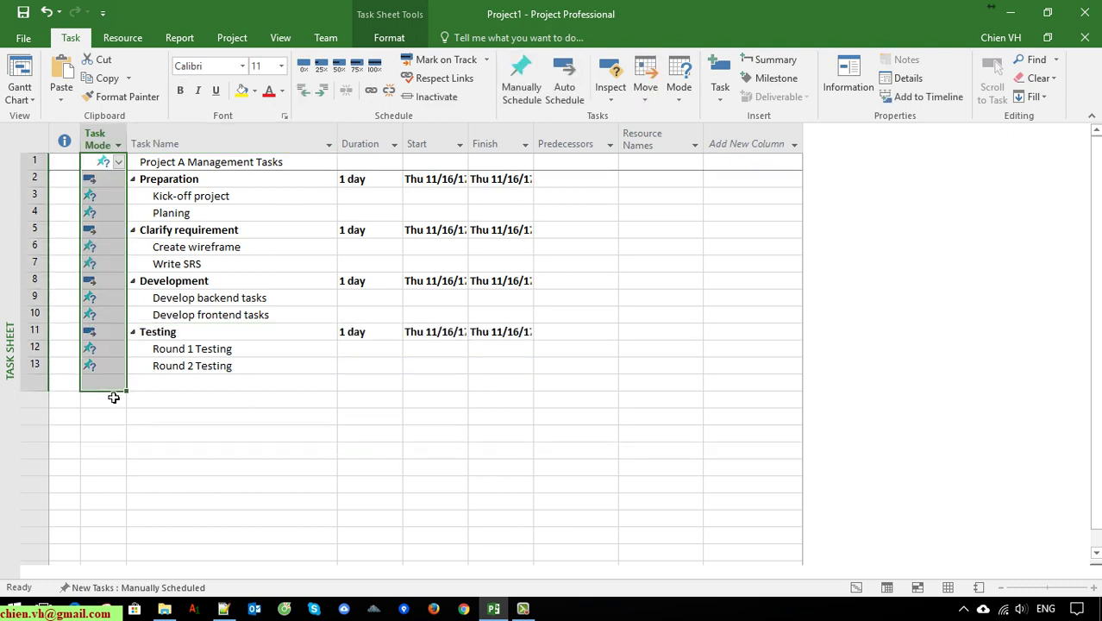
Set all selected tasks to Auto Schedule and widen the Start column to show full dates
click(567, 87)
click(221, 438)
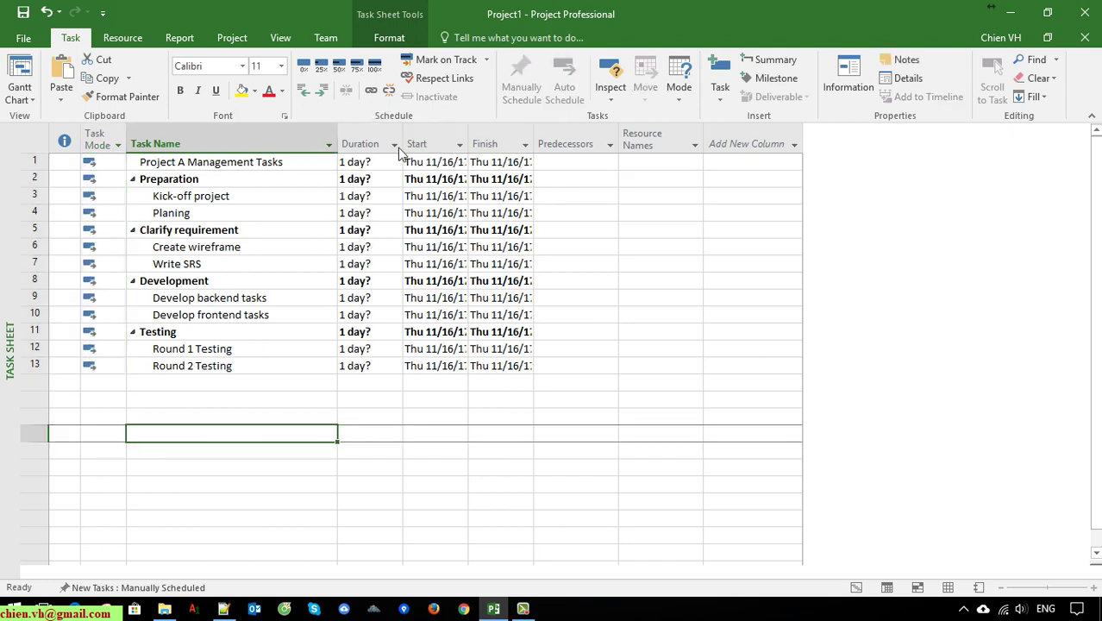
drag(403, 144, 577, 144)
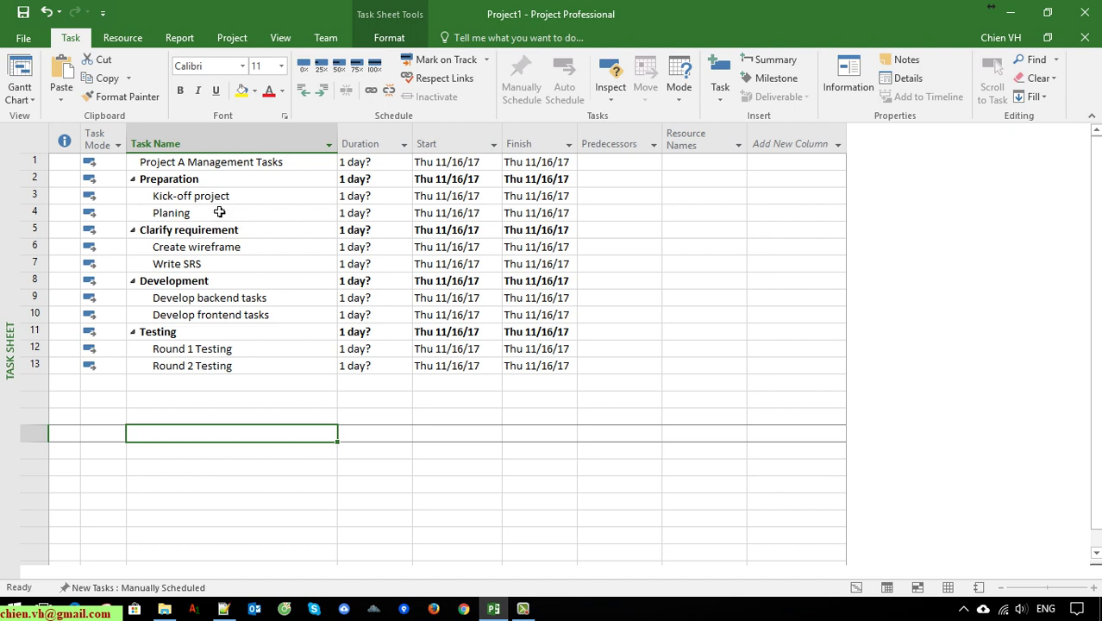
click(255, 199)
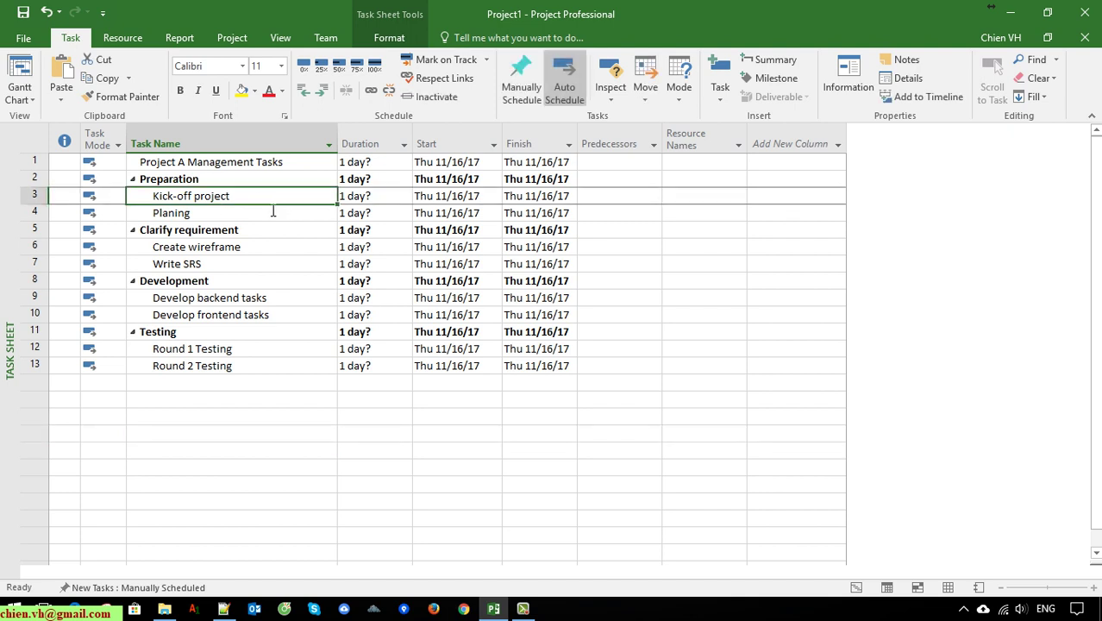
Set durations: Kick-off project 0 days, Planing 3 days, Create wireframe 5 days
click(393, 201)
click(404, 199)
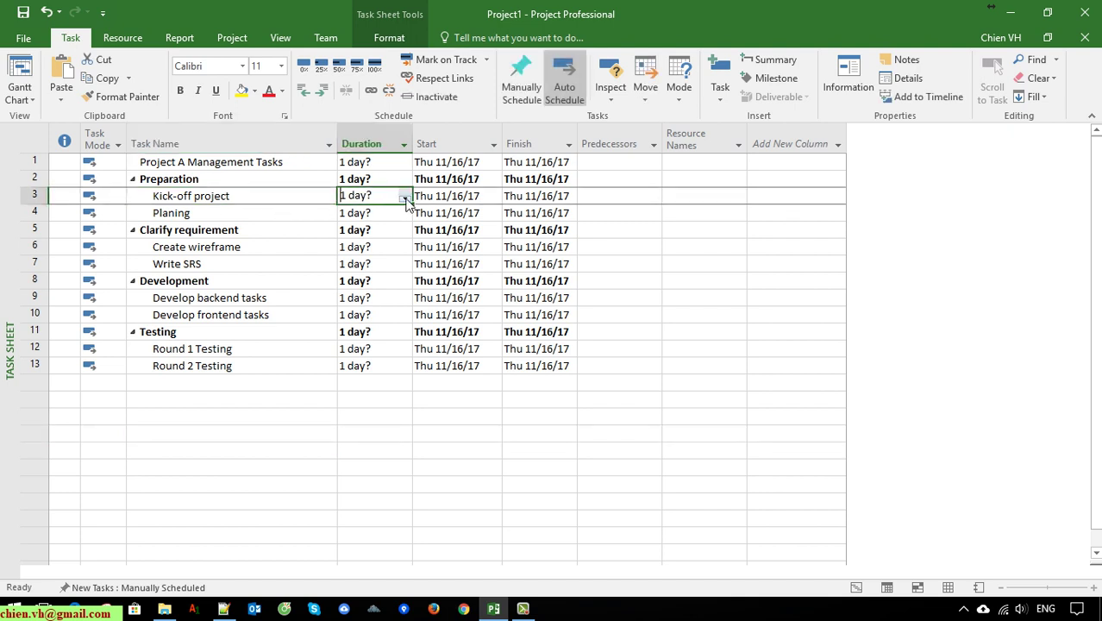
click(320, 216)
click(403, 214)
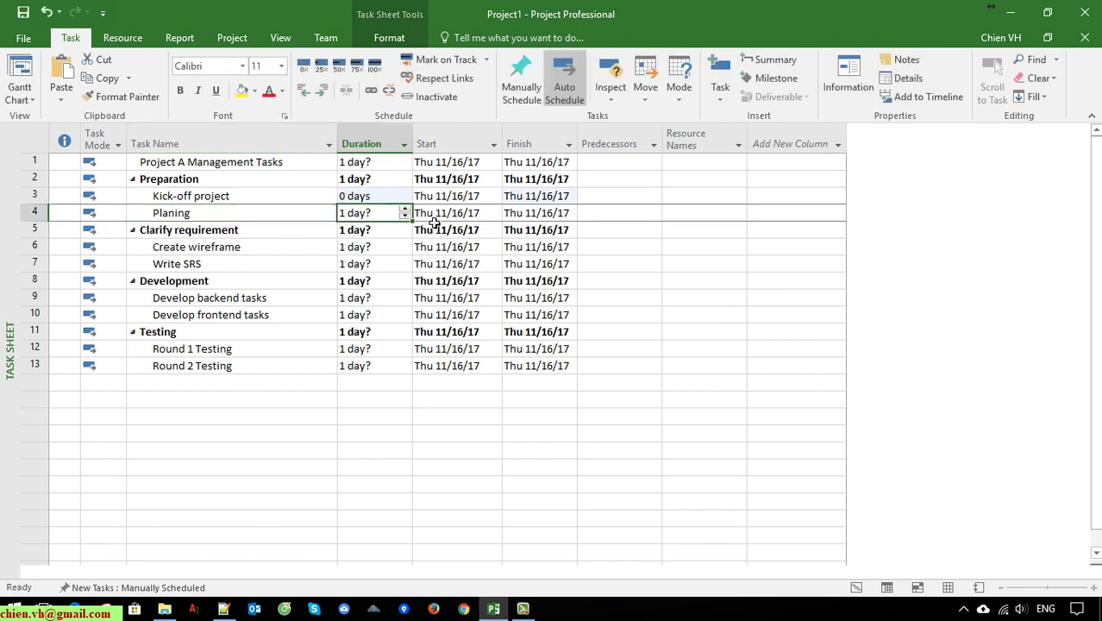
double_click(405, 210)
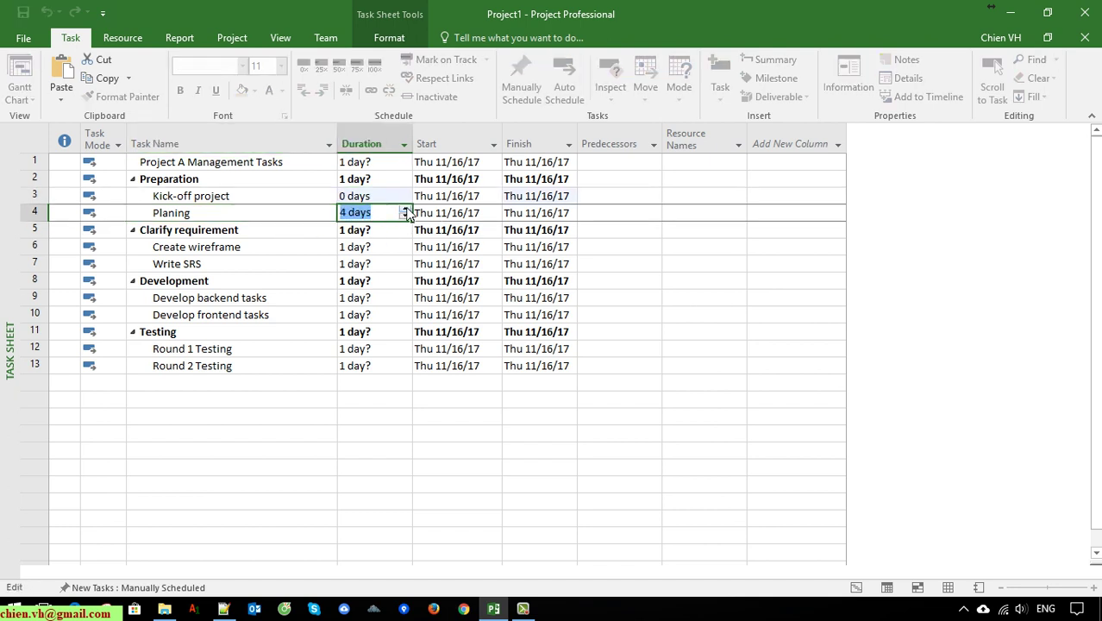
click(405, 216)
click(290, 252)
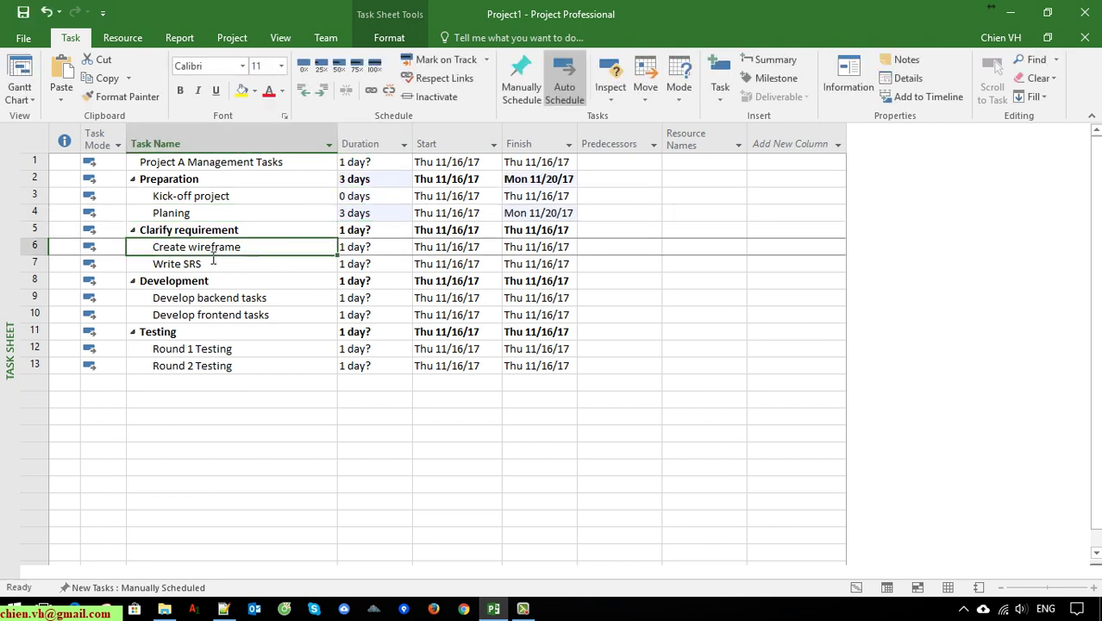
click(367, 252)
triple_click(406, 244)
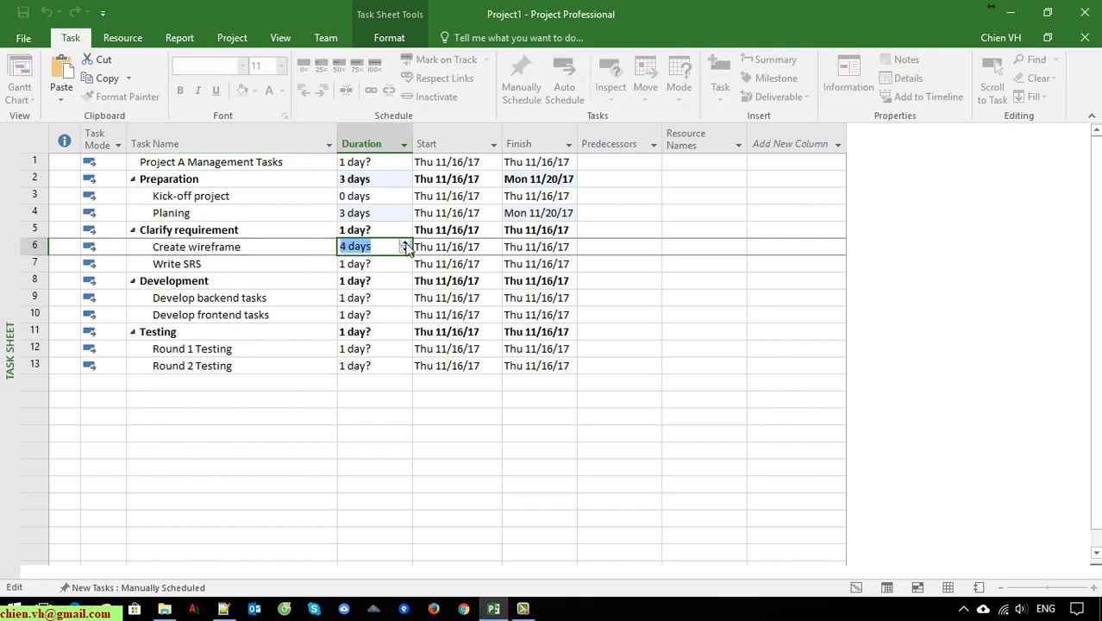
click(373, 268)
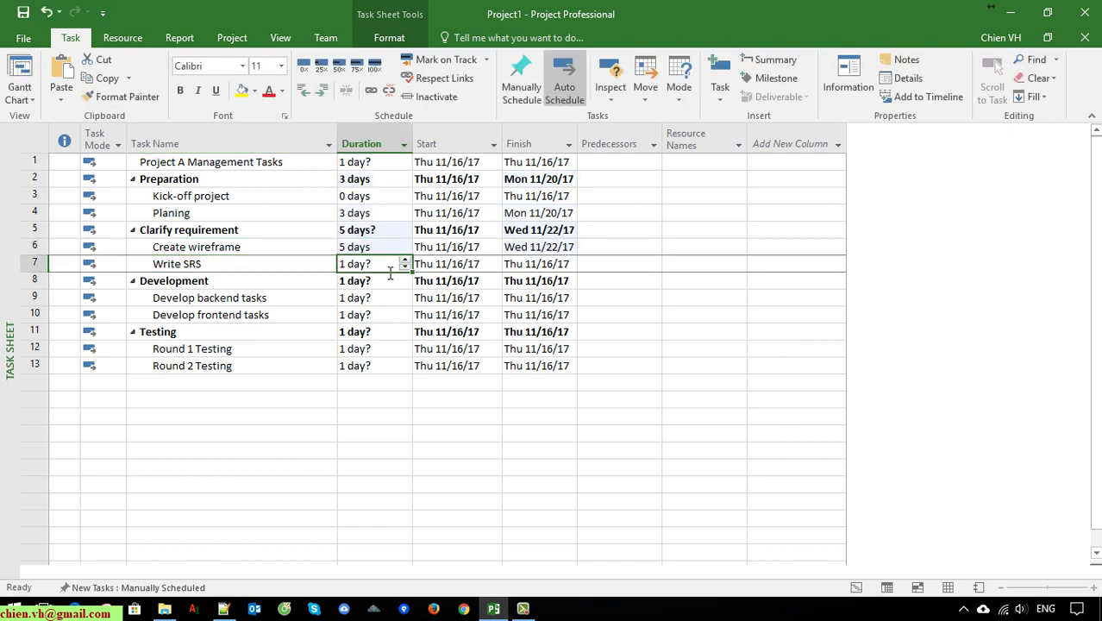
Set Write SRS to 10 days, both Develop tasks to 15, both testing rounds to 5
text(10)
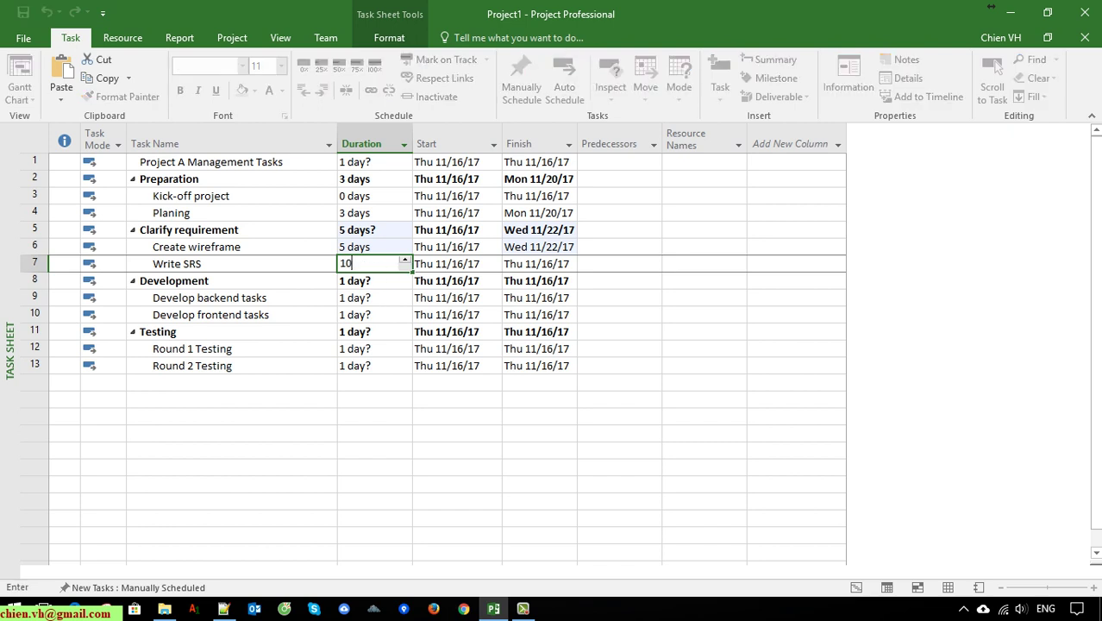
key(Return)
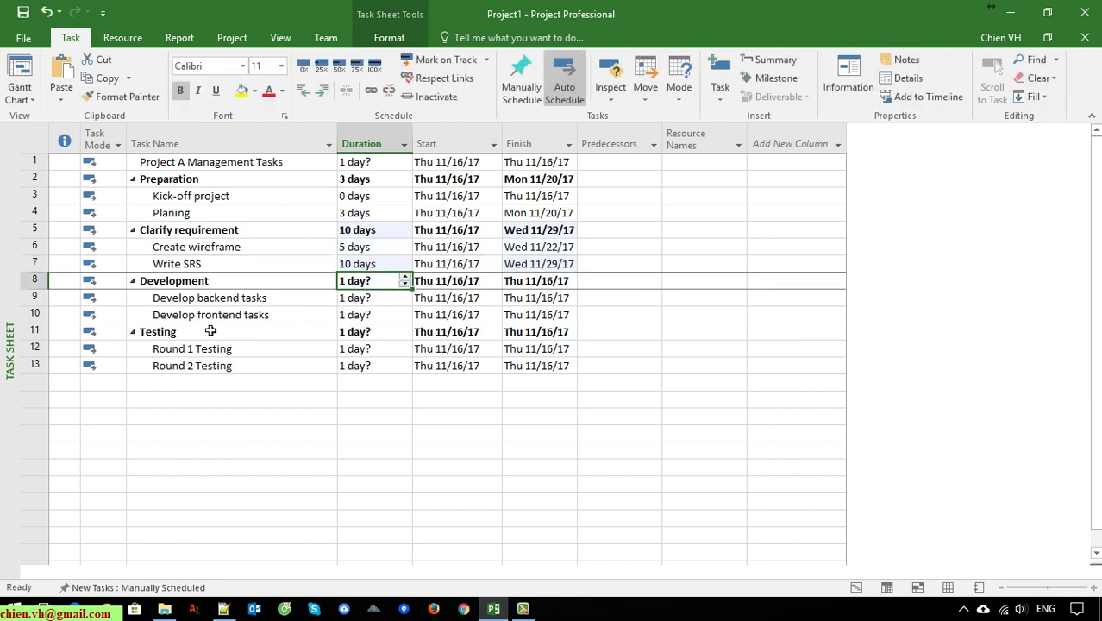
key(Down)
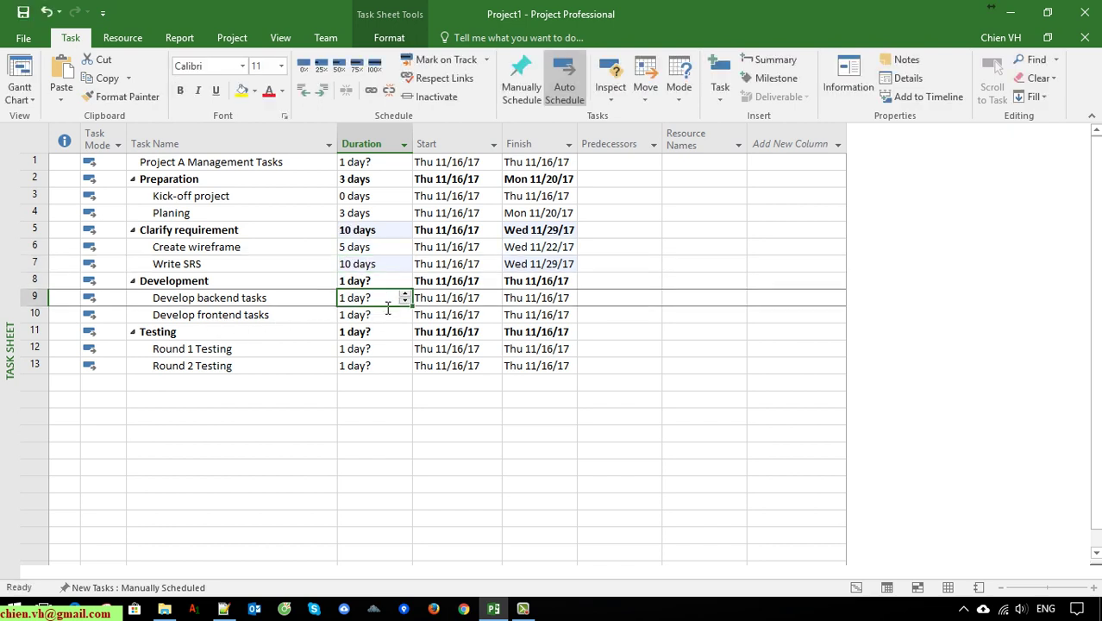
text(15)
key(Return)
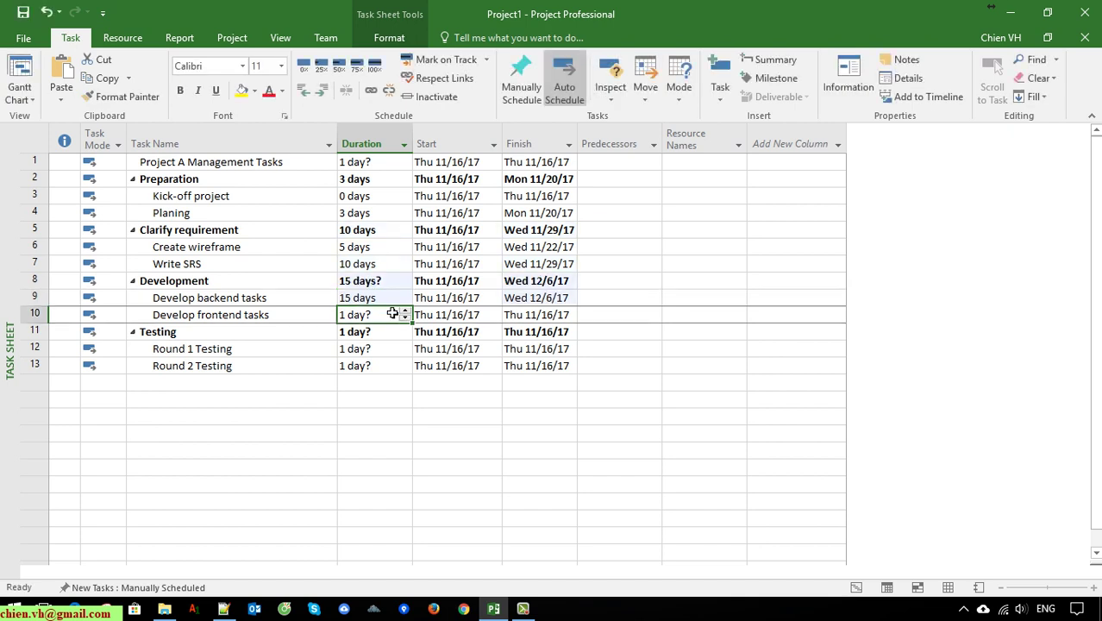
text(15)
key(Return)
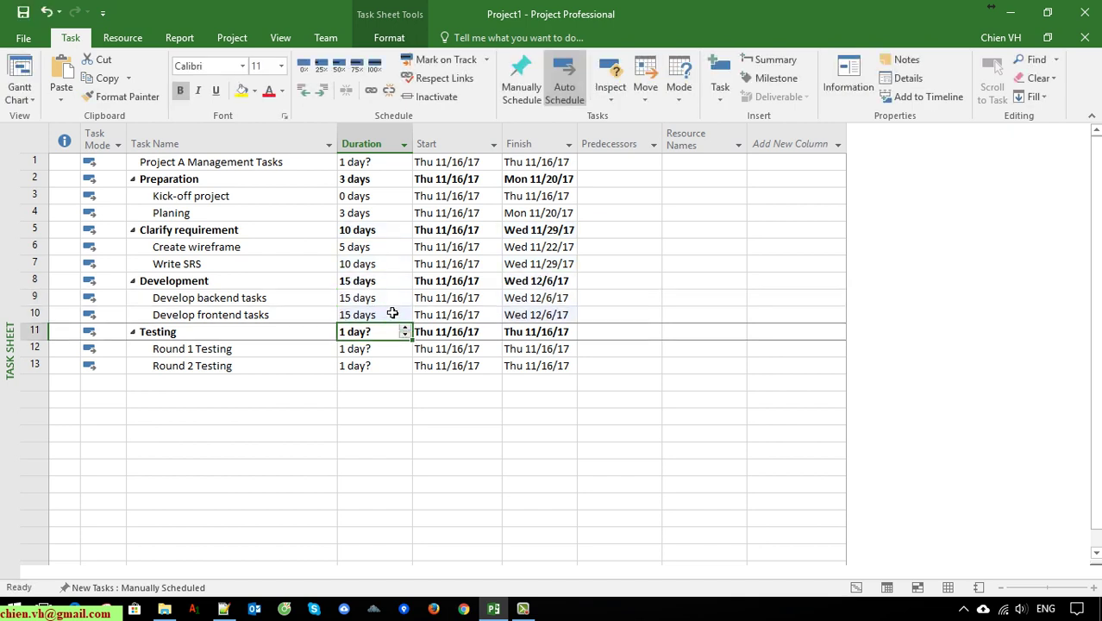
click(378, 354)
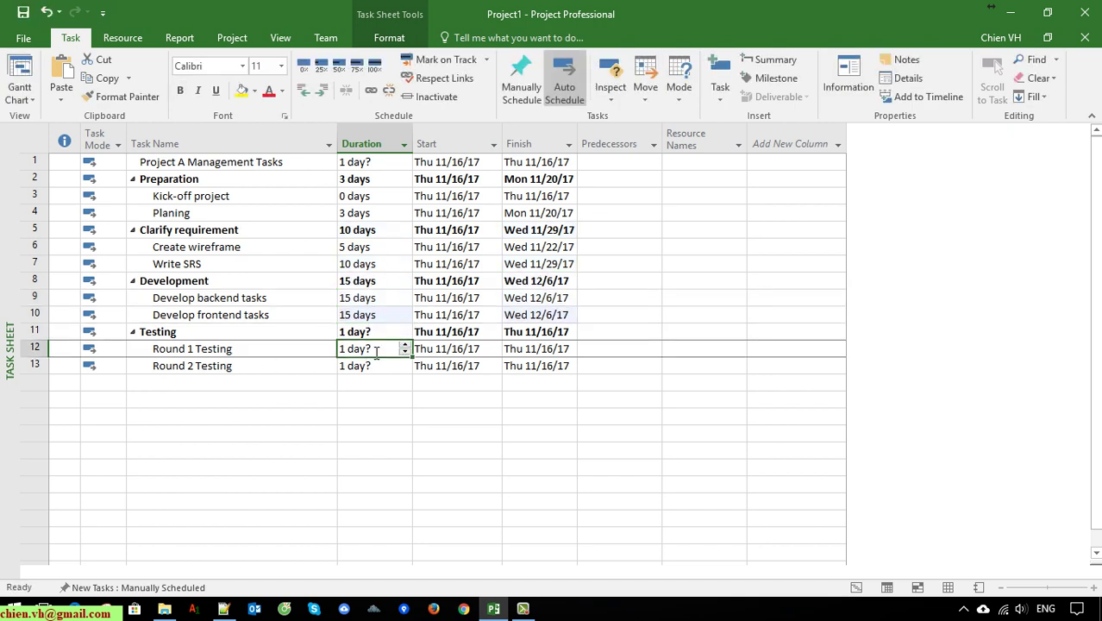
text(5)
key(Return)
text(5)
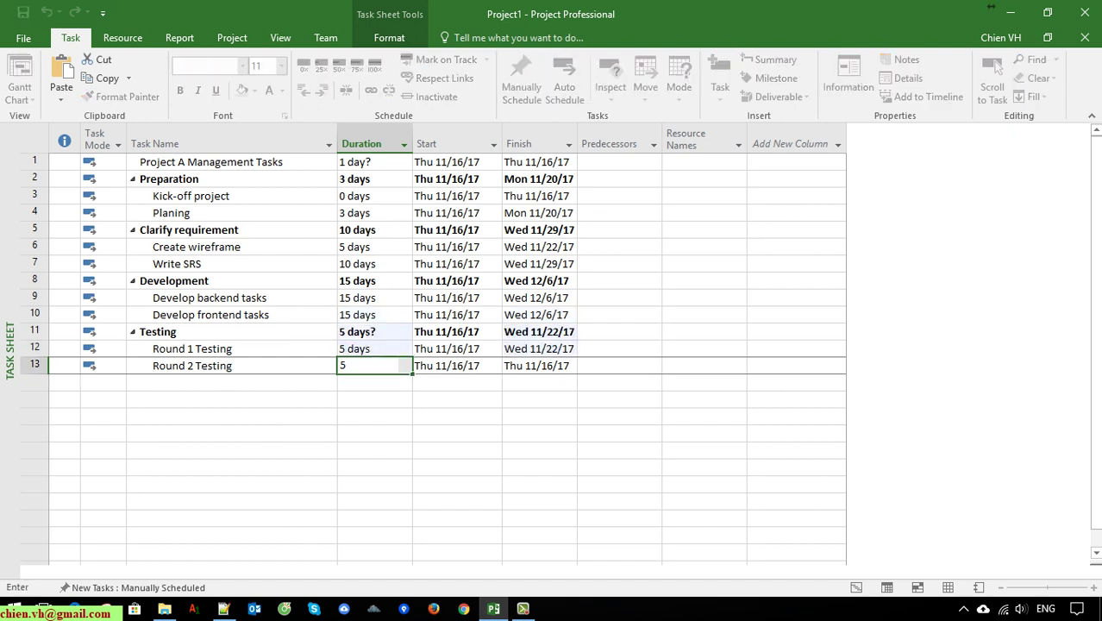
key(Return)
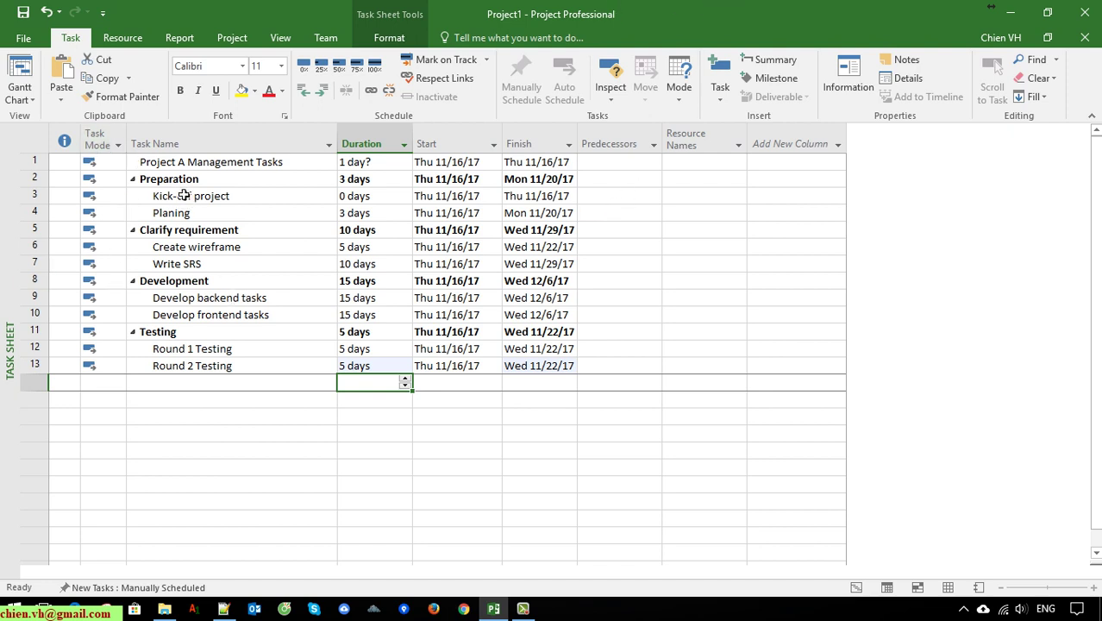
Indent rows 2–13 under Project A Management Tasks, making it the 15-day summary task
drag(180, 181, 229, 366)
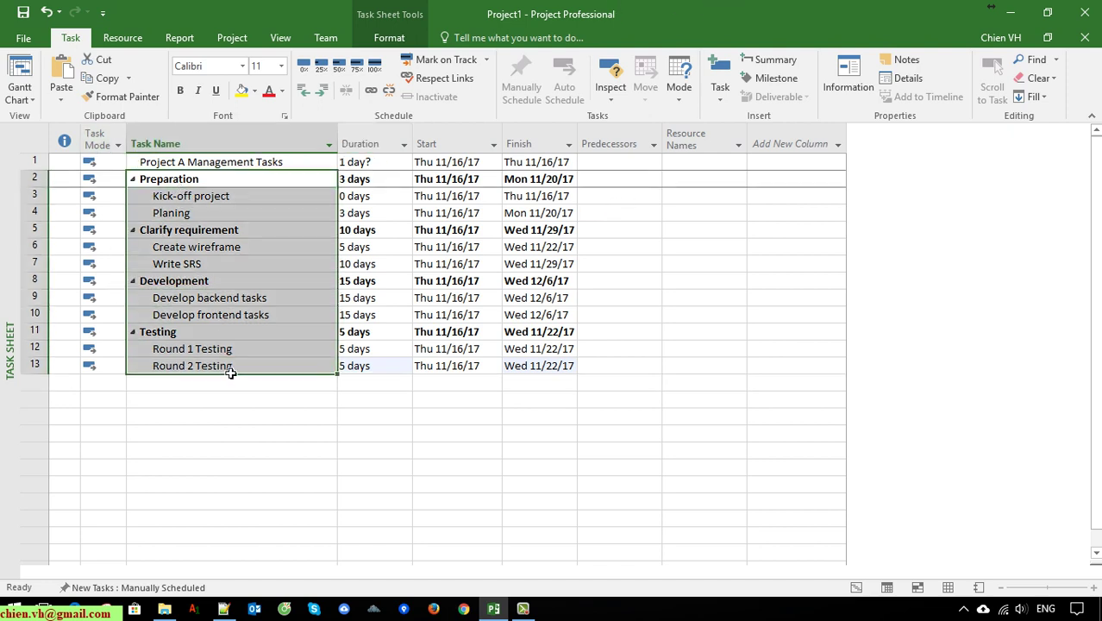
click(331, 97)
click(266, 433)
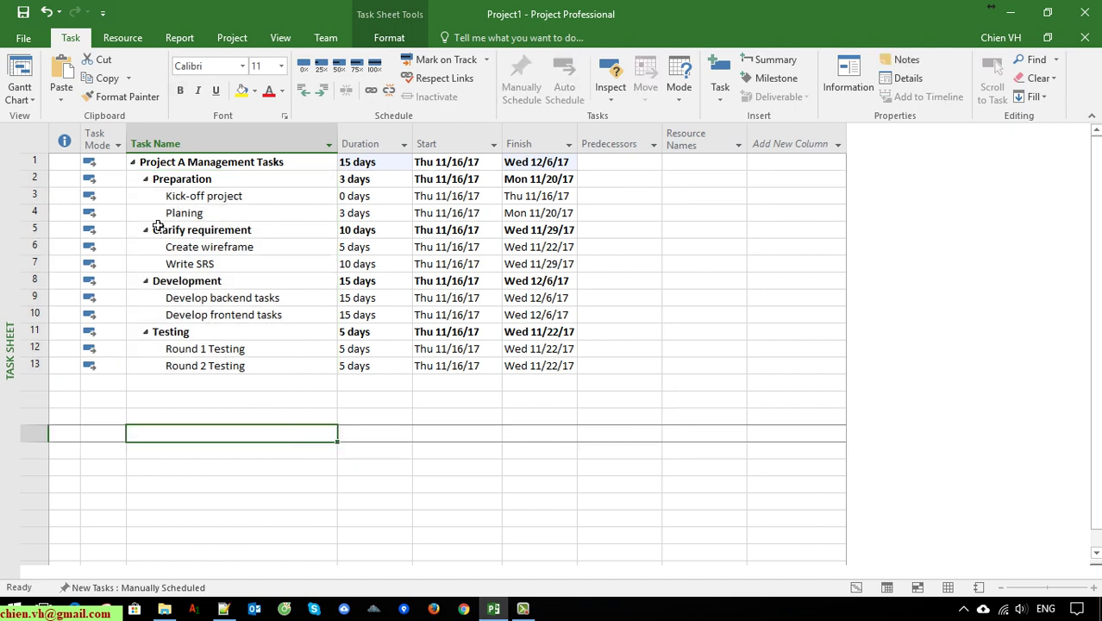
click(48, 183)
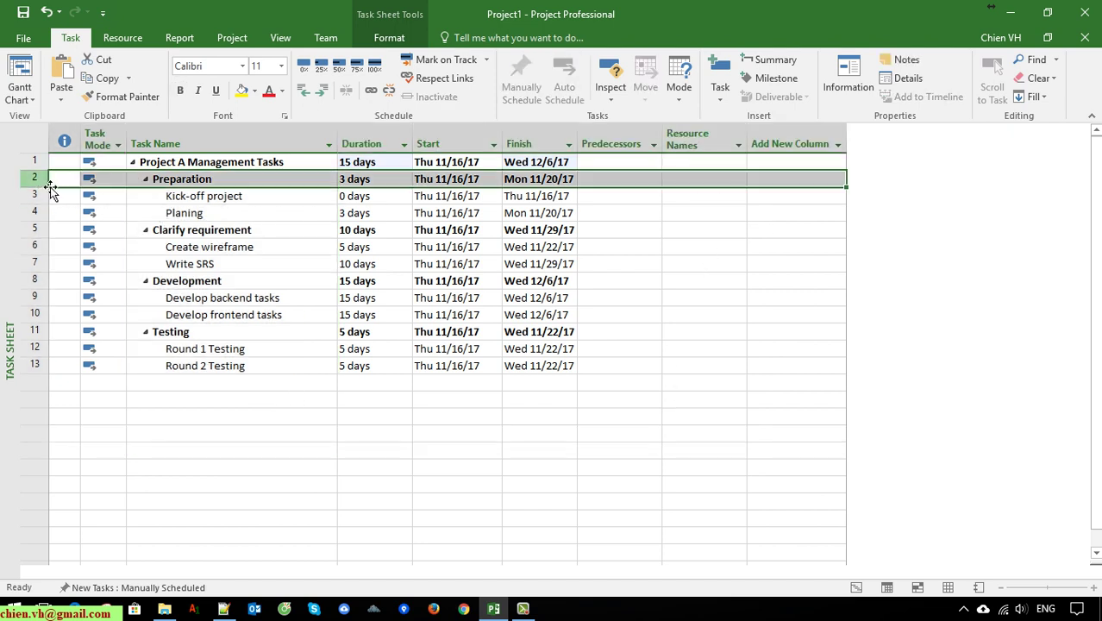
click(258, 200)
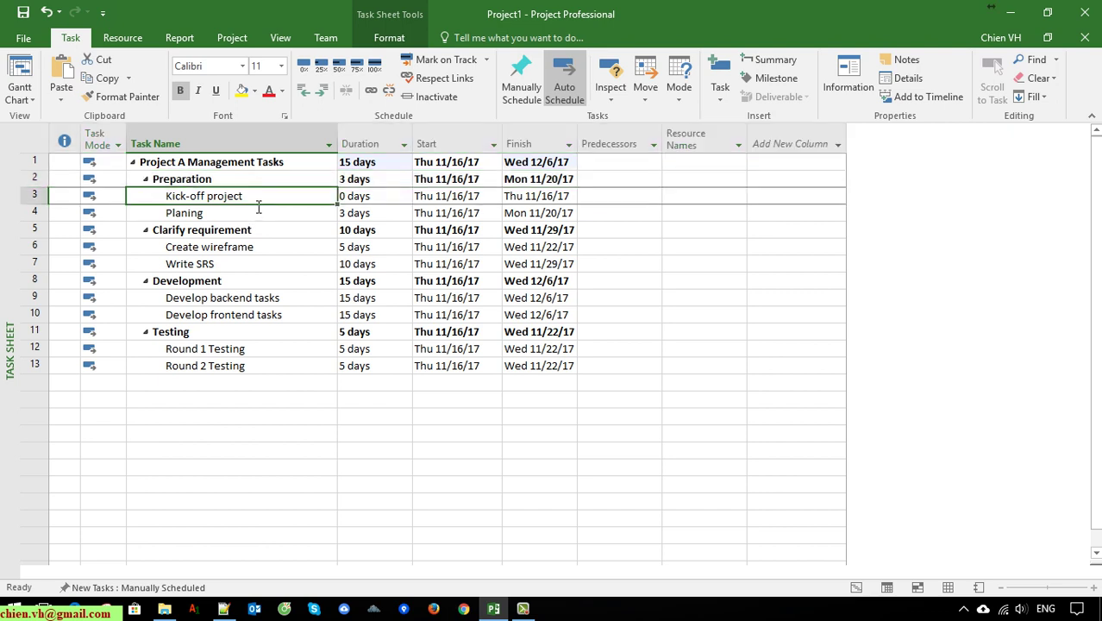
Assign PM as the resource for the Kick-off project task
click(717, 211)
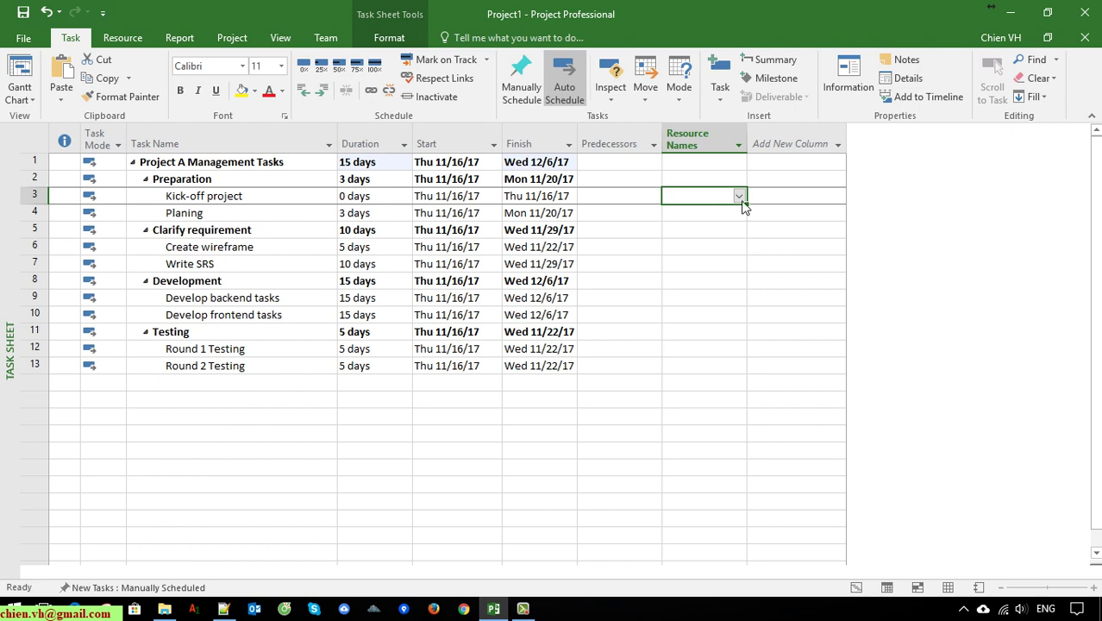
click(741, 200)
click(687, 256)
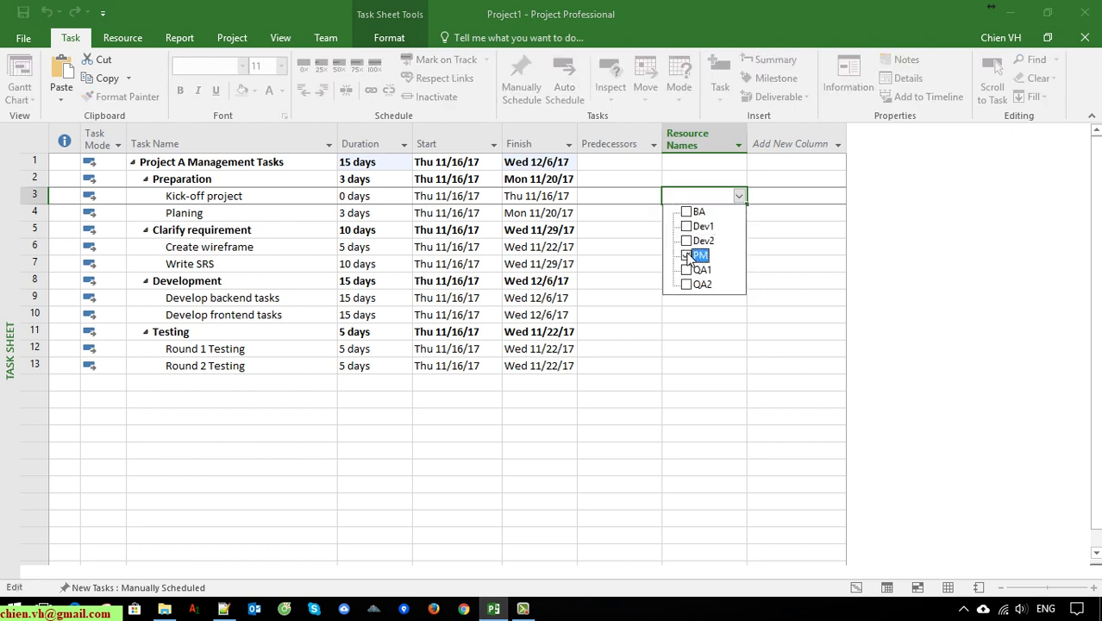
click(347, 444)
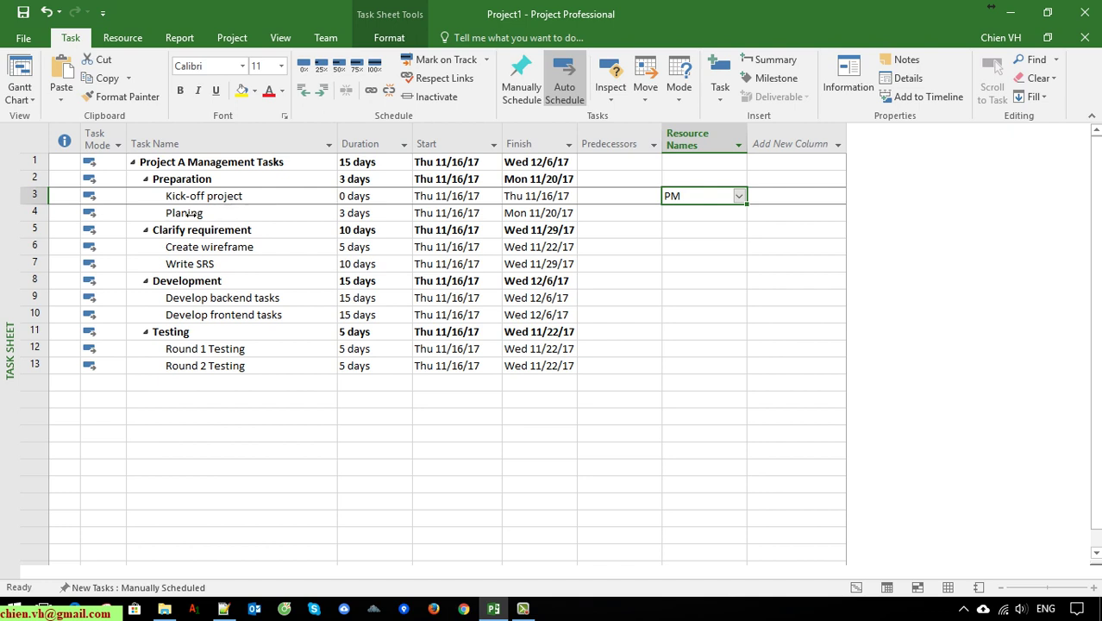
Assign PM as the resource for the Planing task too
click(220, 216)
click(716, 213)
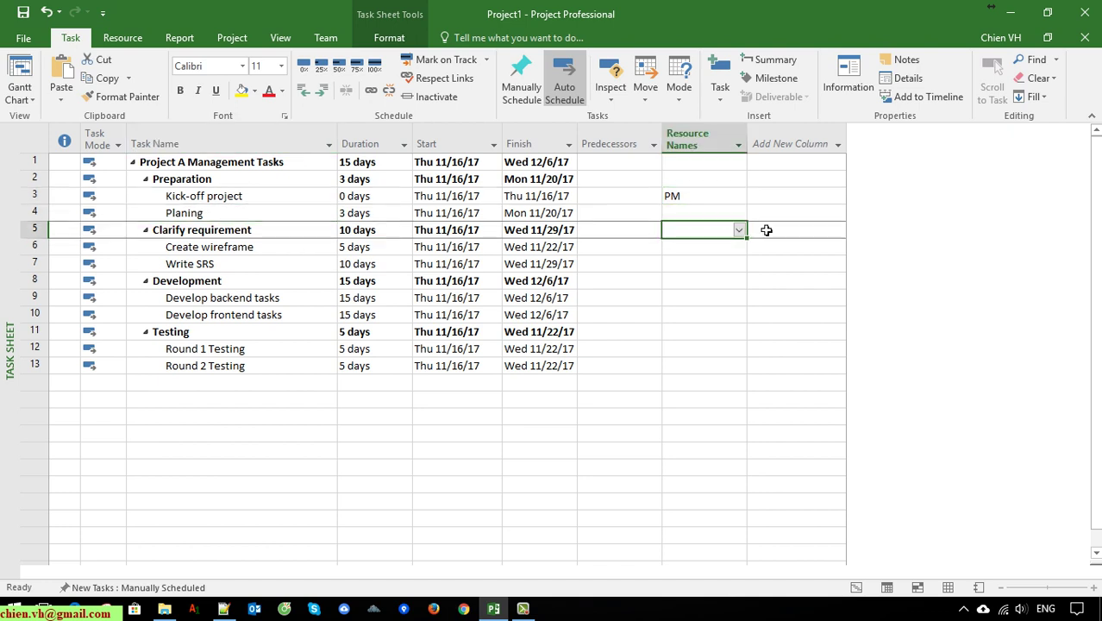
click(740, 213)
click(687, 272)
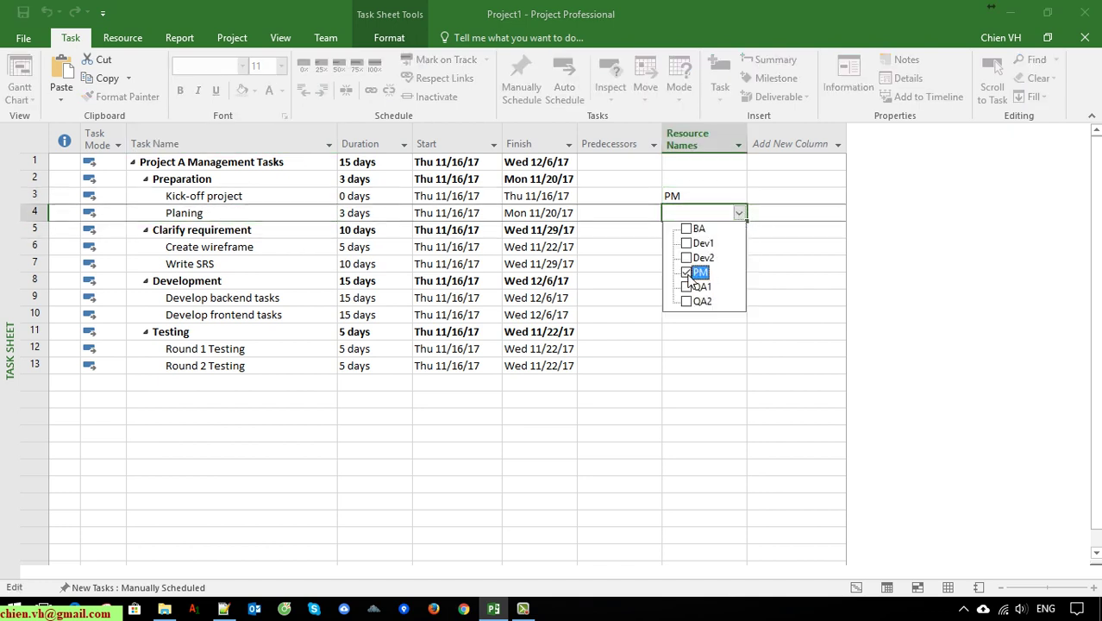
click(420, 436)
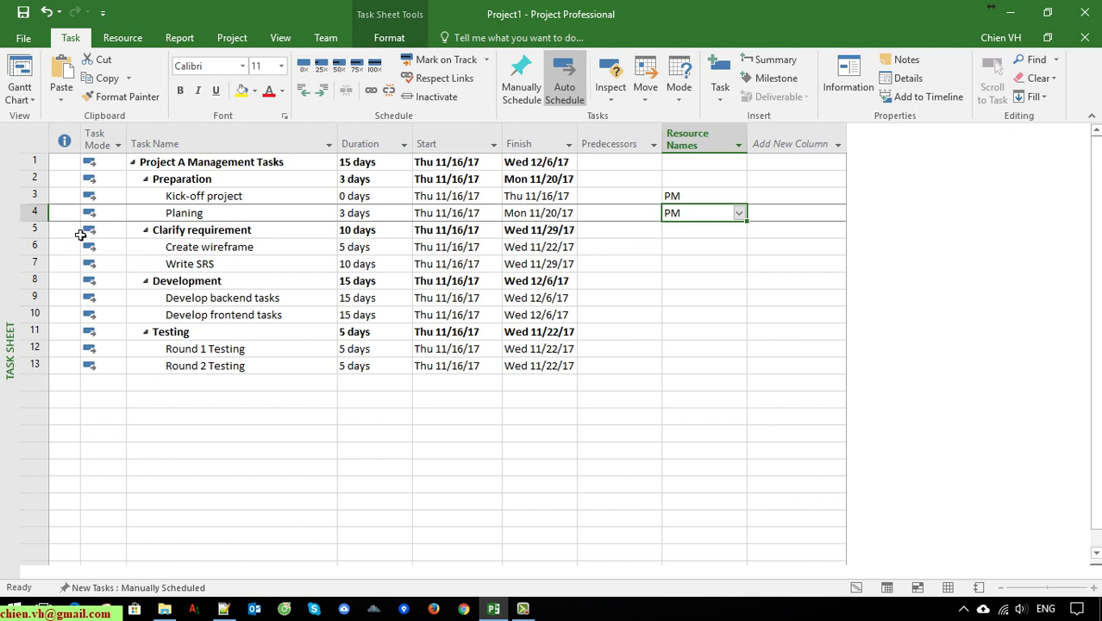
click(40, 213)
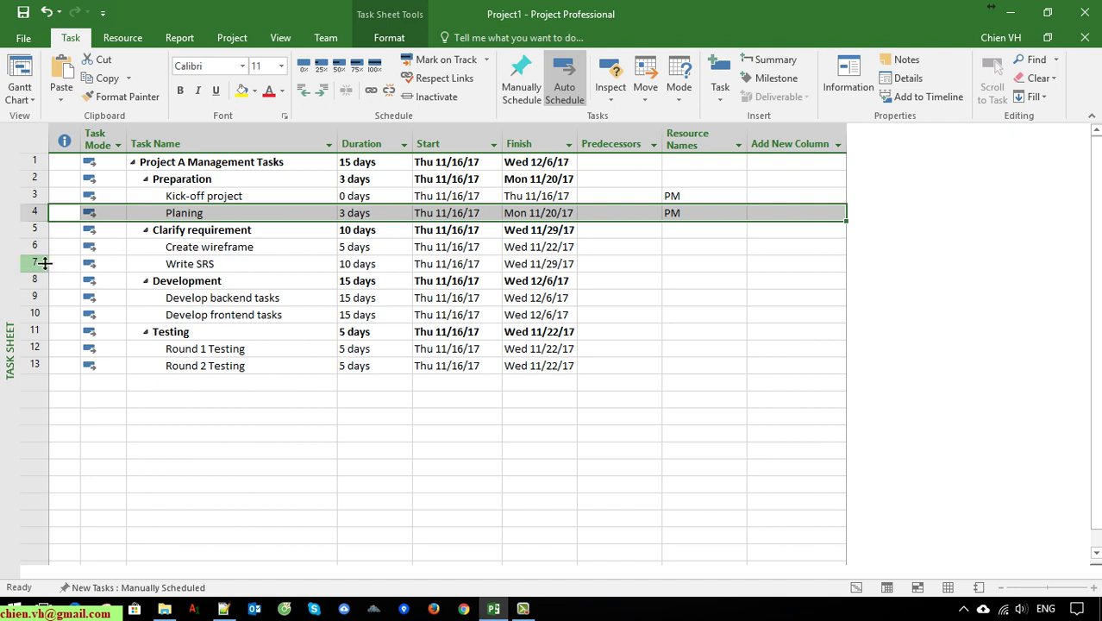
Make Create wireframe follow task 4 and Write SRS follow task 6
click(611, 253)
text(4)
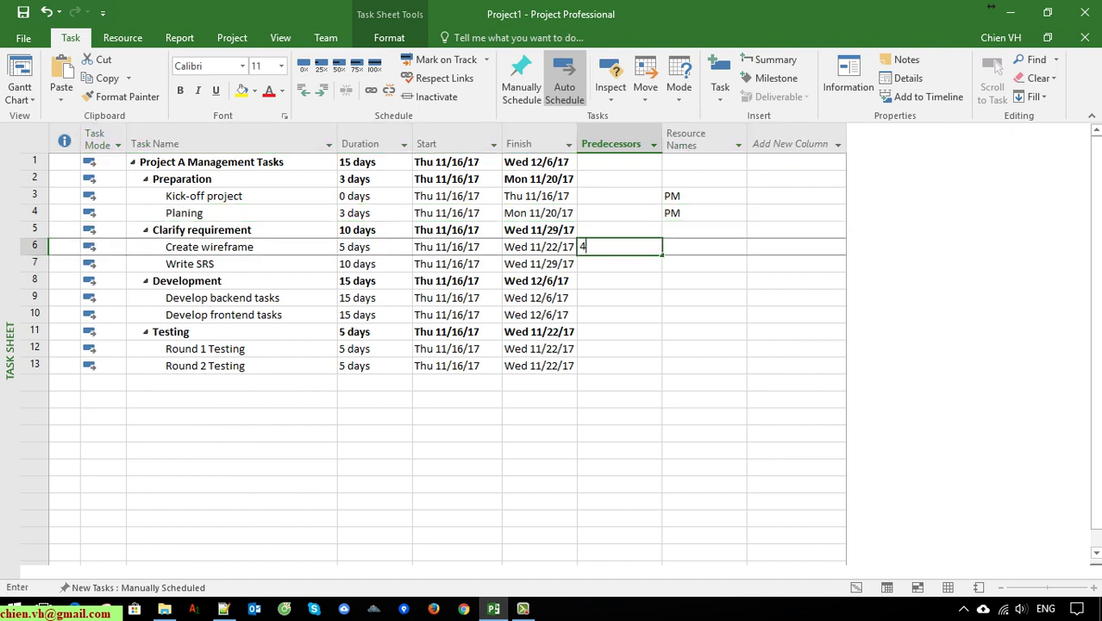
key(Return)
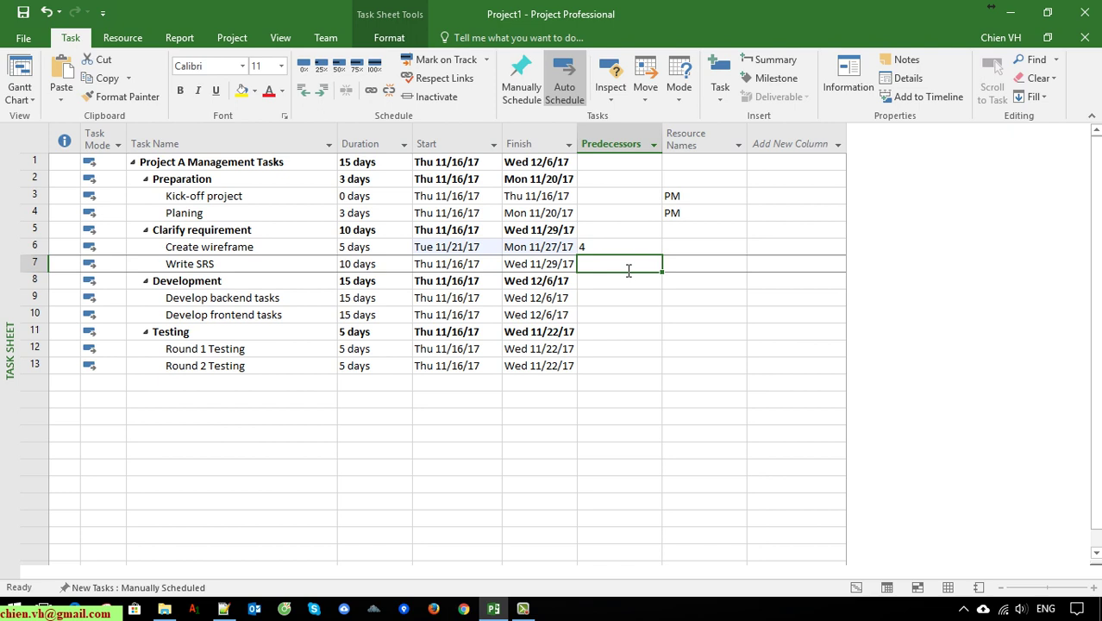
text(6)
key(Return)
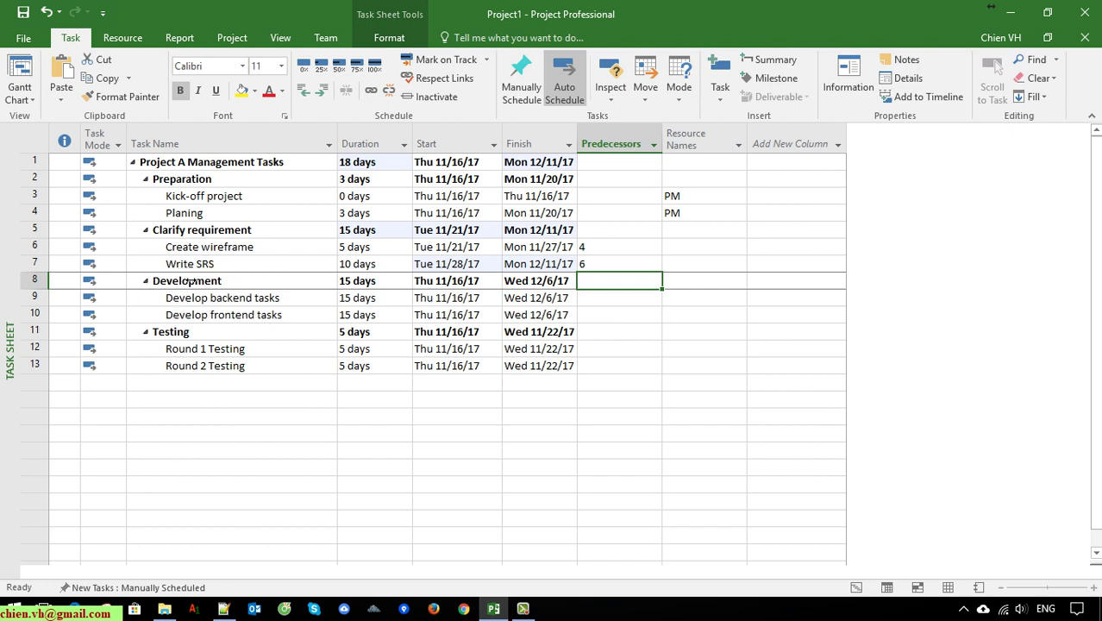
Set task 7 as predecessor of both Develop backend and Develop frontend tasks
click(38, 264)
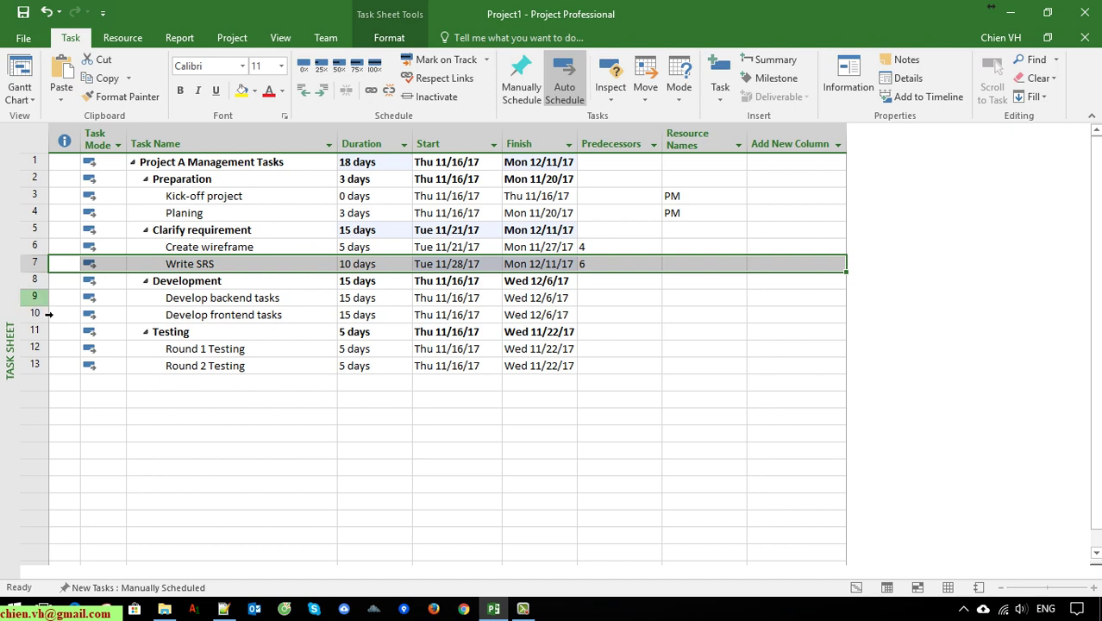
click(643, 315)
key(Up)
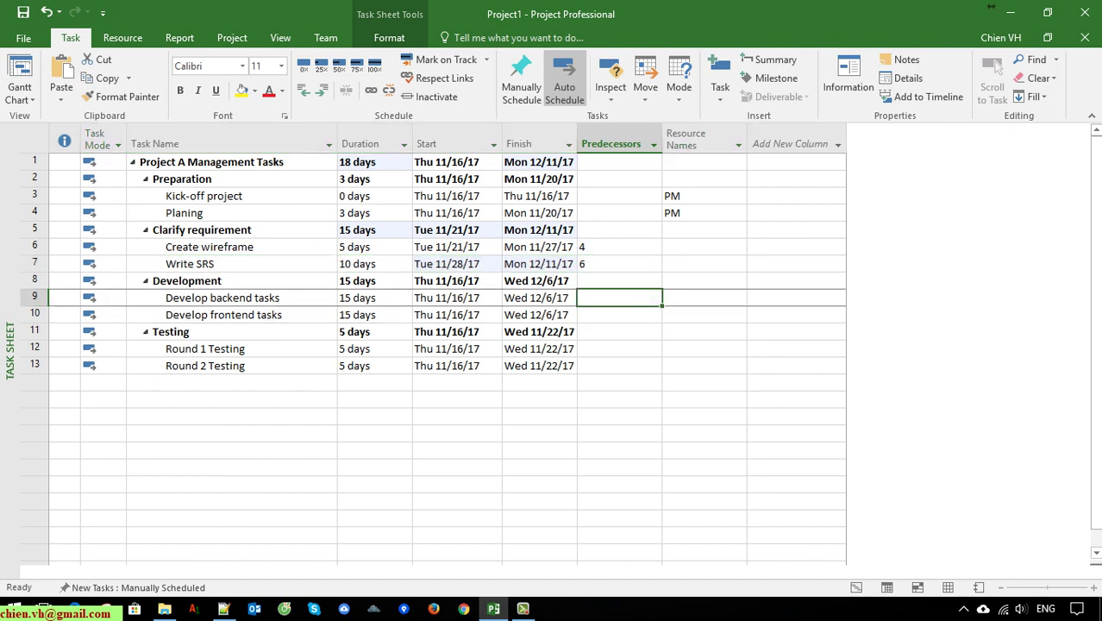
text(7)
key(Return)
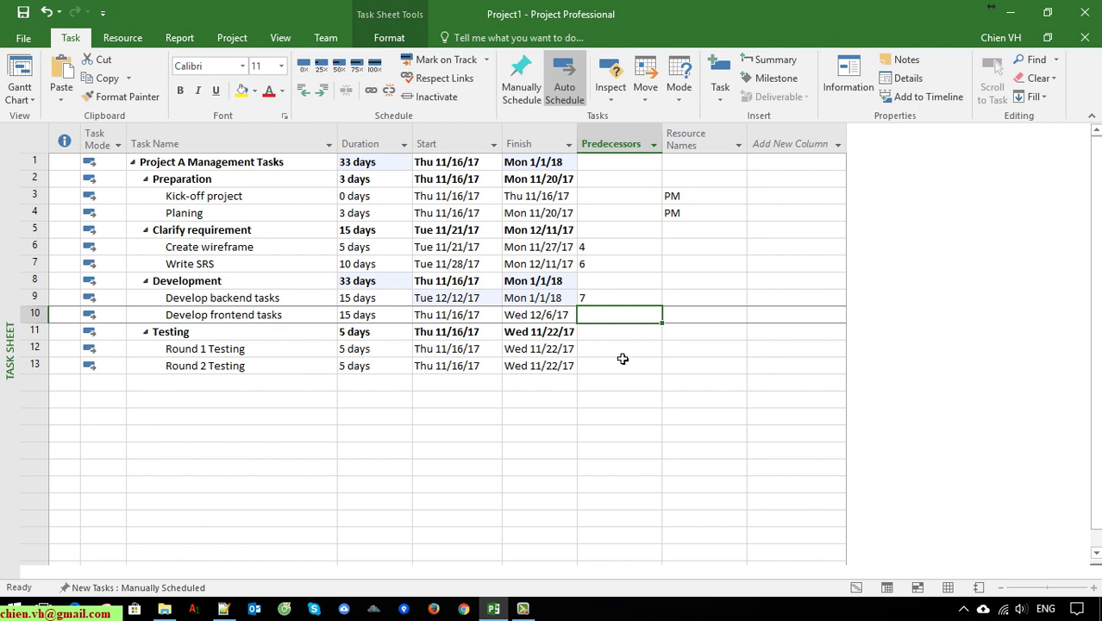
text(7)
key(Return)
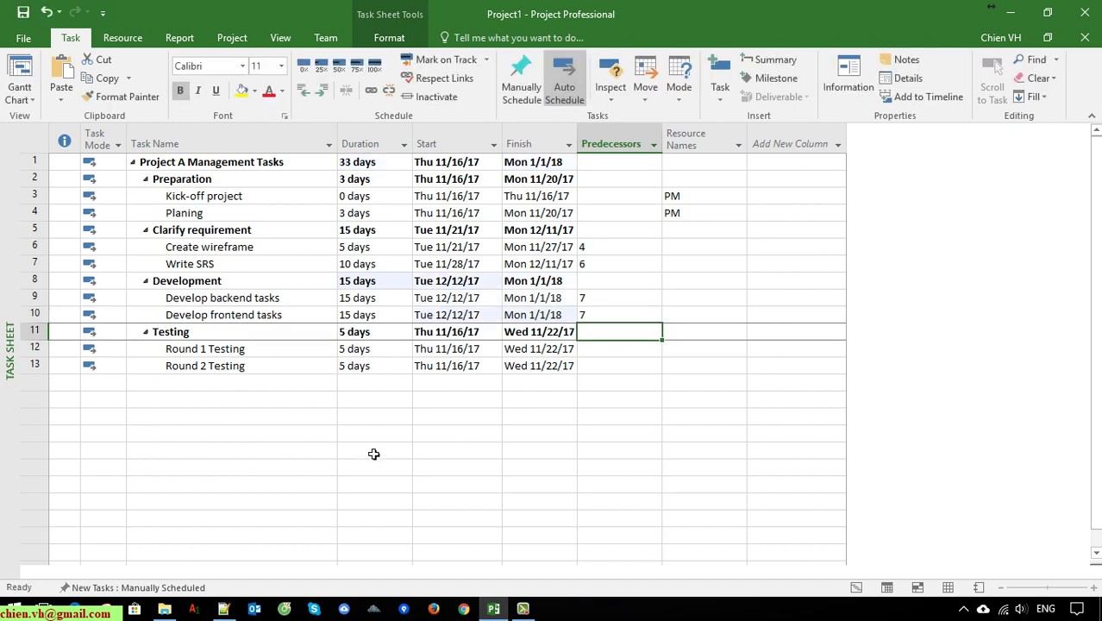
Link Round 1 Testing after Development and Round 2 Testing after task 12
click(320, 454)
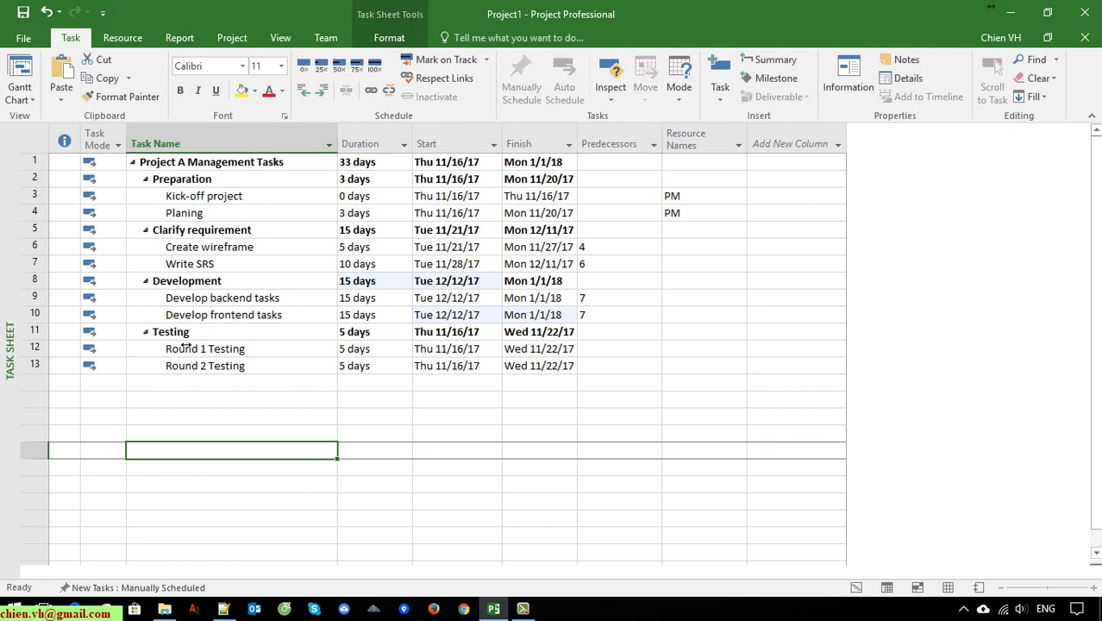
click(37, 281)
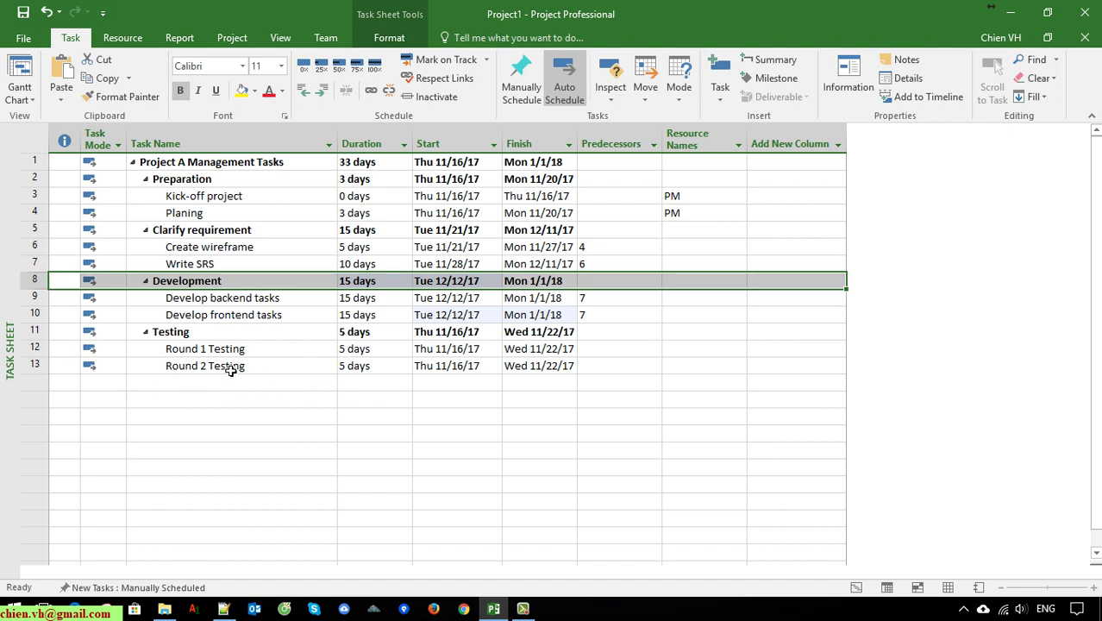
click(618, 351)
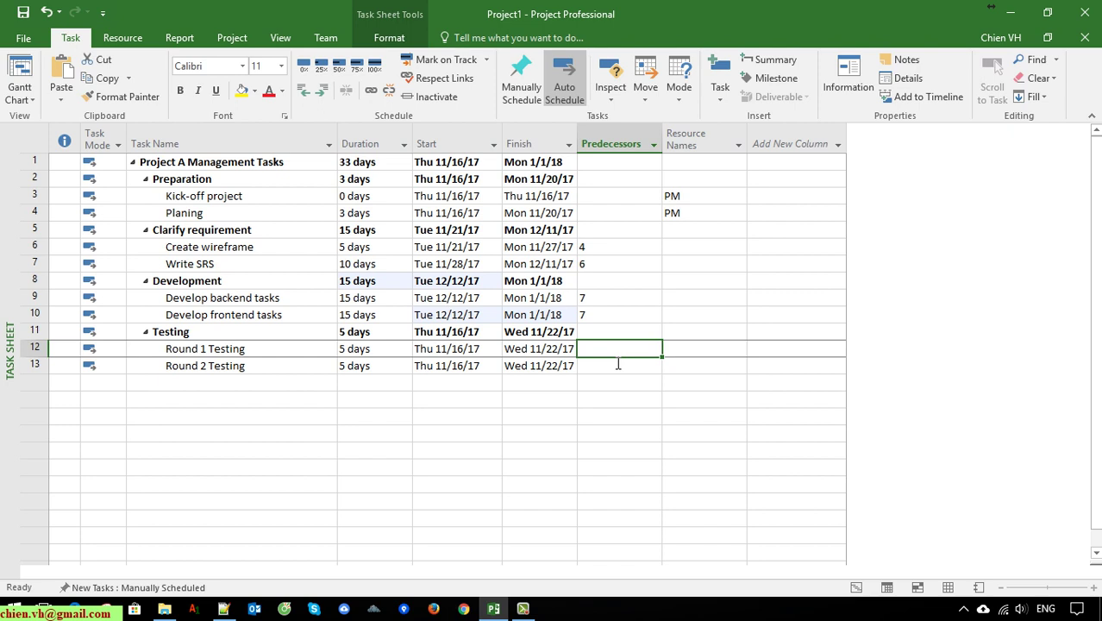
key(Return)
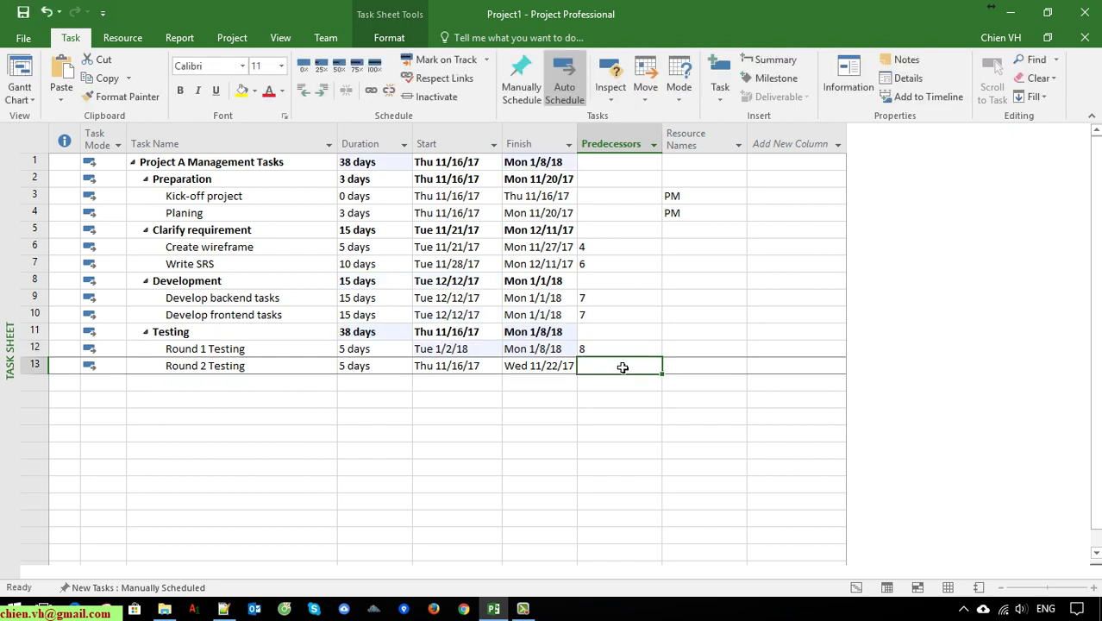
text(12)
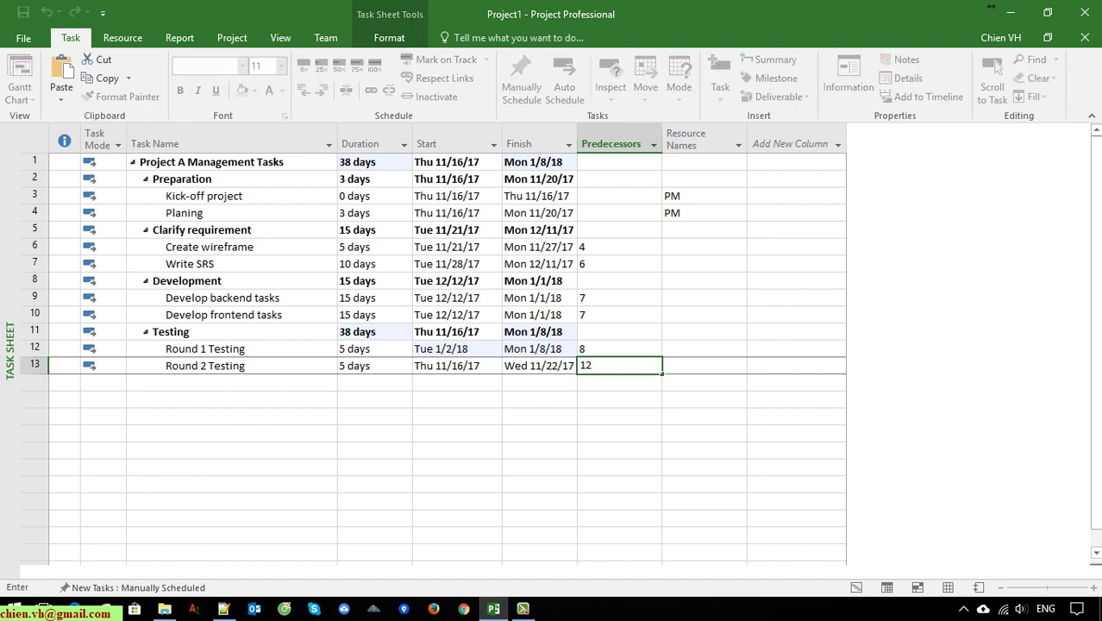
key(Return)
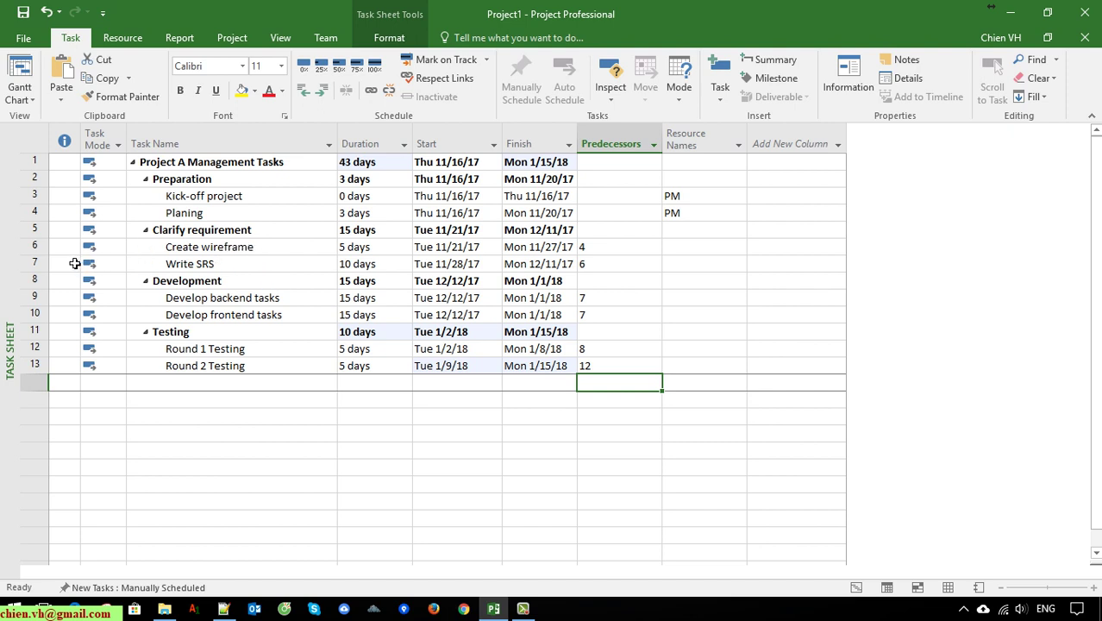
Assign BA as the resource for Create wireframe and Write SRS
click(315, 253)
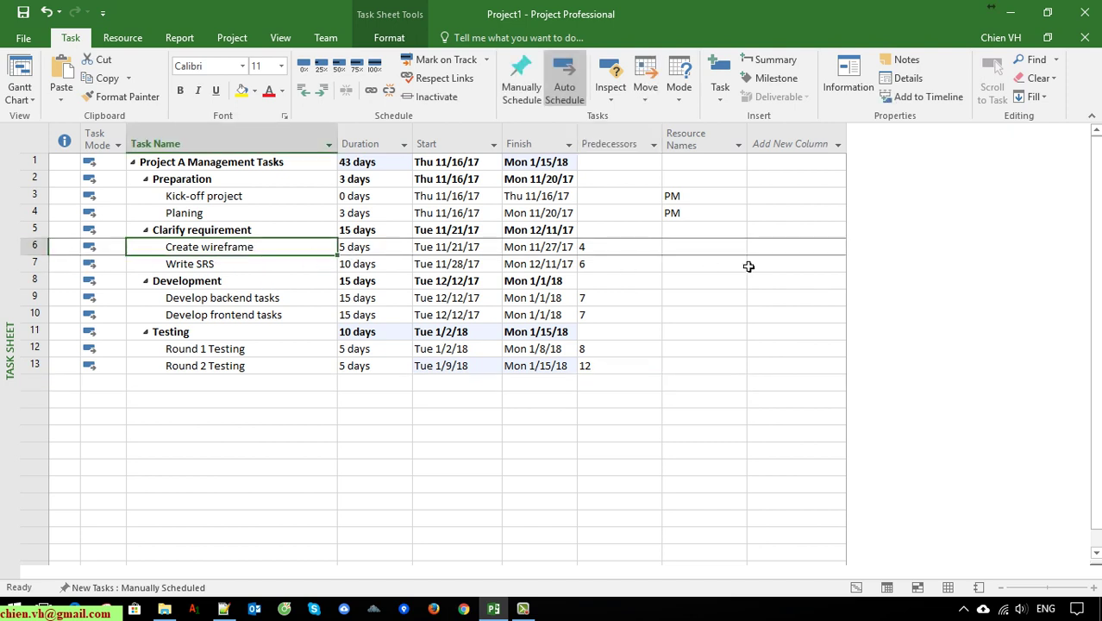
click(703, 252)
click(740, 248)
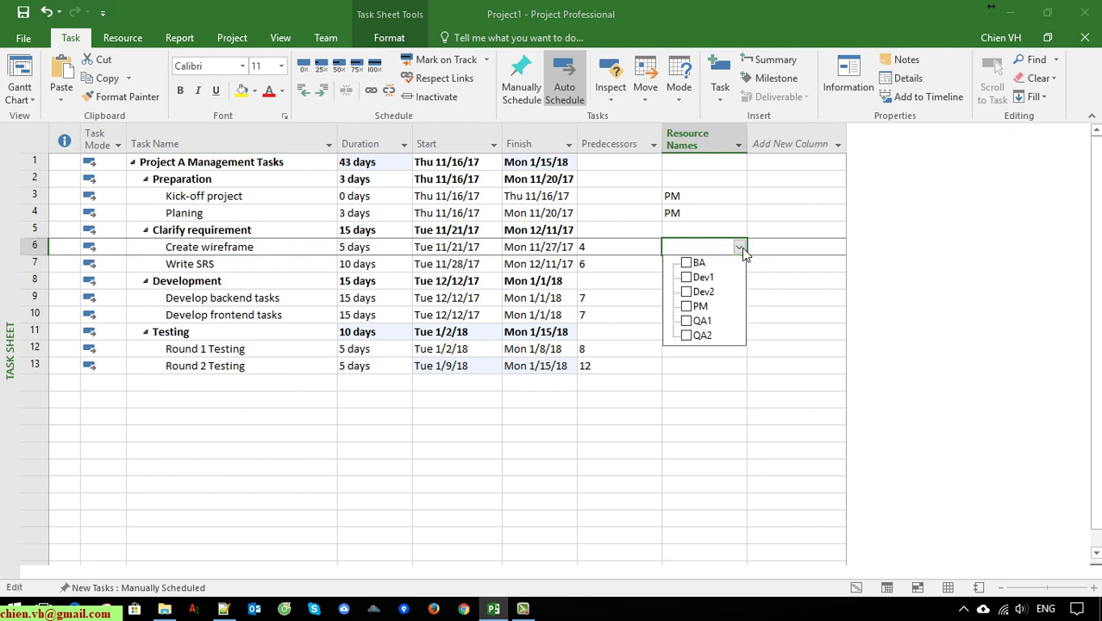
click(688, 263)
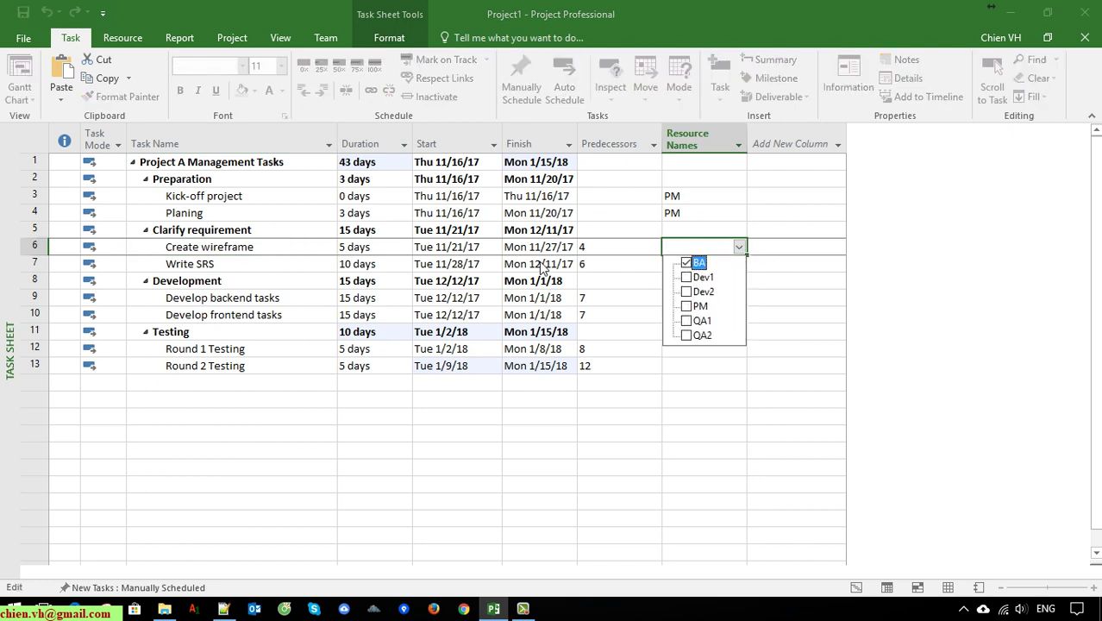
click(673, 284)
click(741, 264)
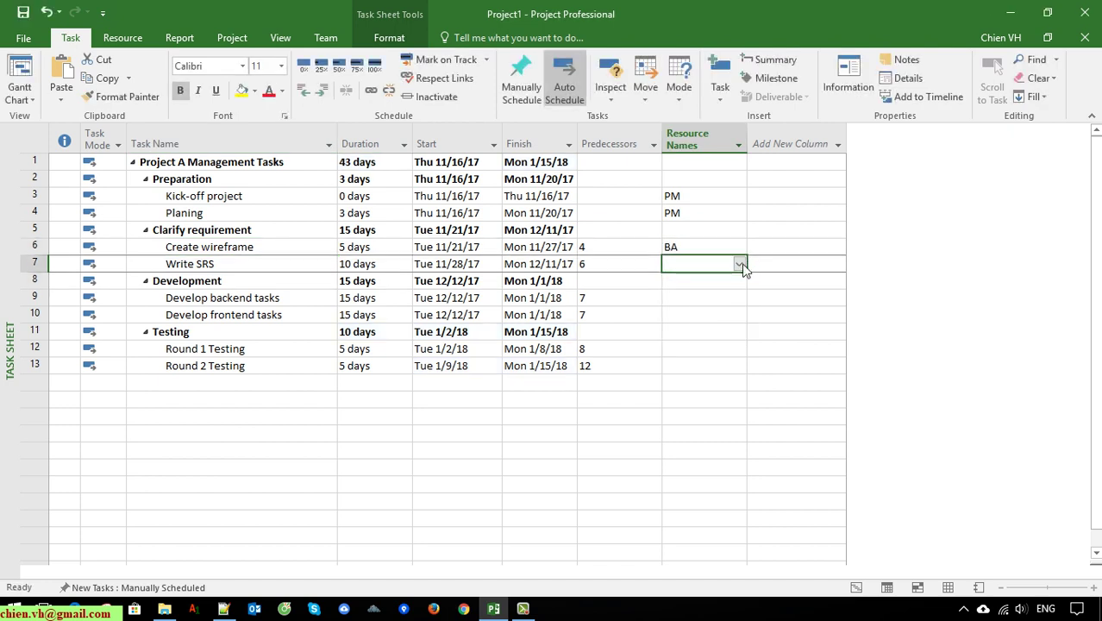
click(739, 264)
click(687, 279)
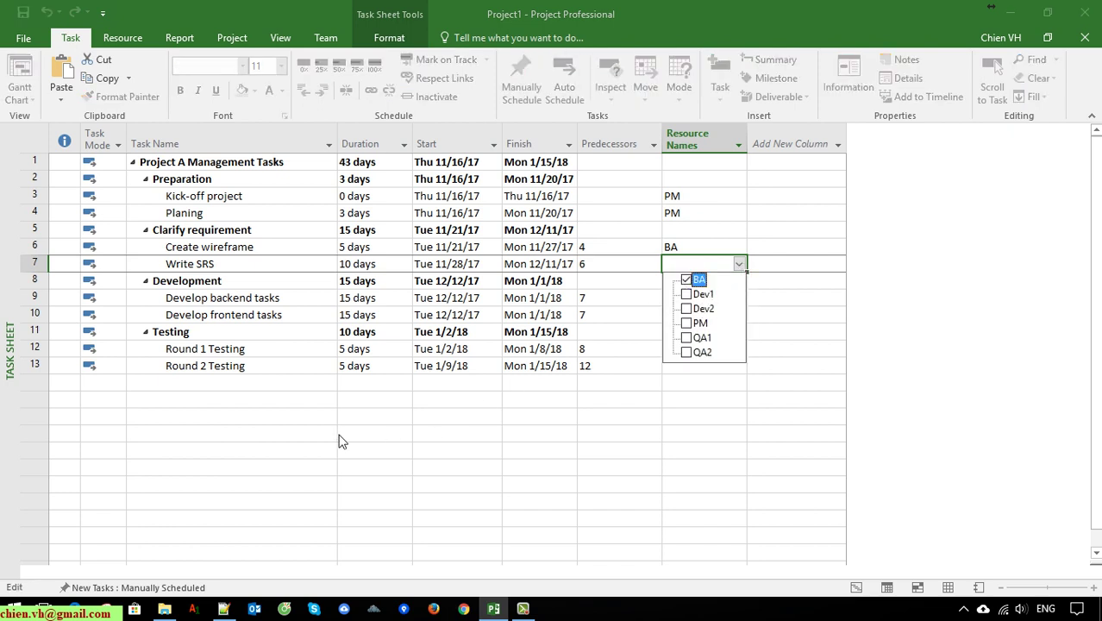
click(343, 442)
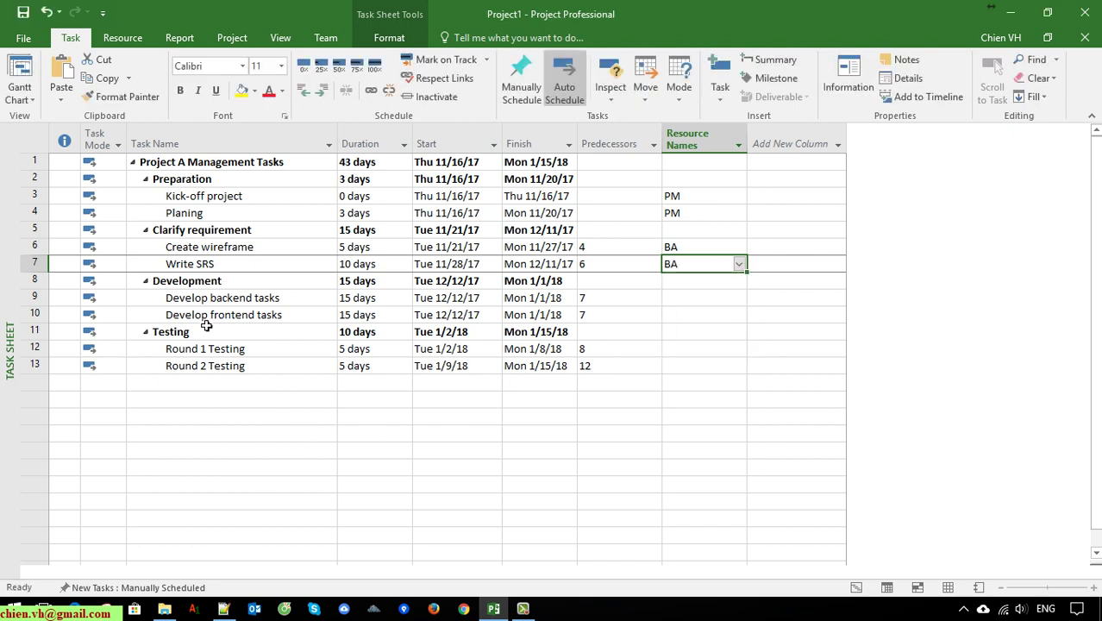
Assign Dev1 as the resource for Develop backend tasks
click(43, 309)
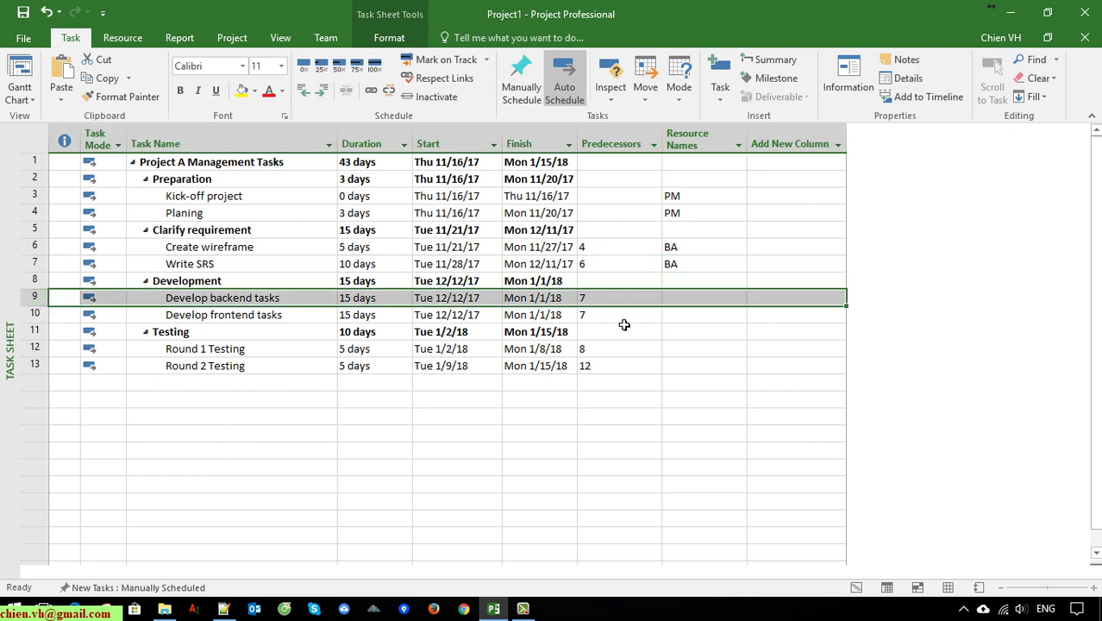
click(693, 302)
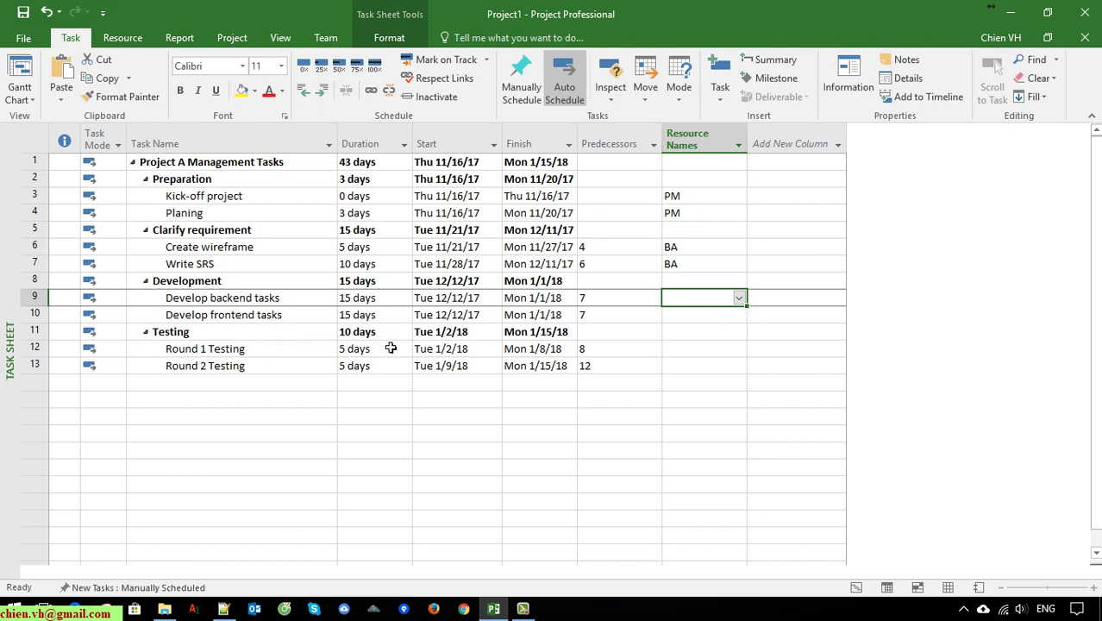
click(739, 298)
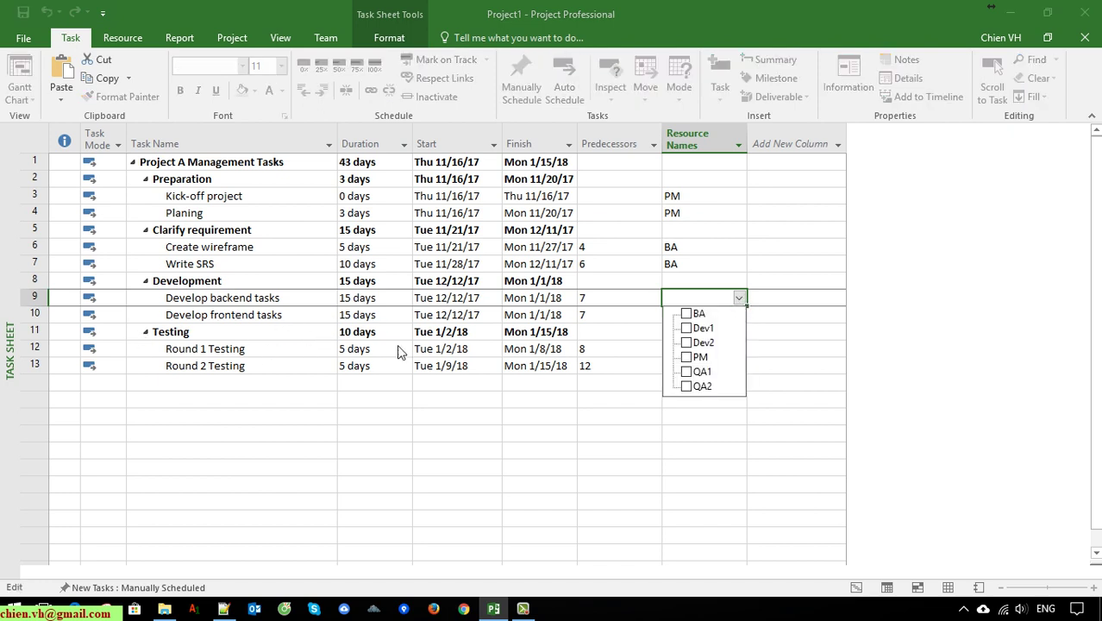
click(686, 330)
key(Return)
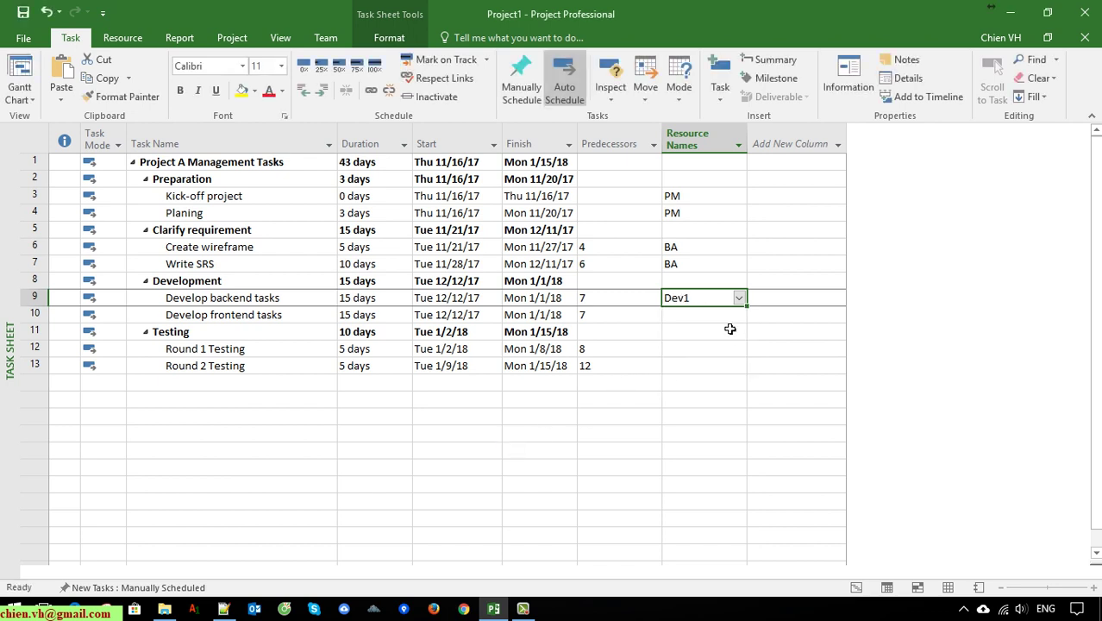
key(Return)
click(739, 314)
Assign Dev2 to Develop frontend tasks and QA1 plus QA2 to Round 1 Testing
click(686, 359)
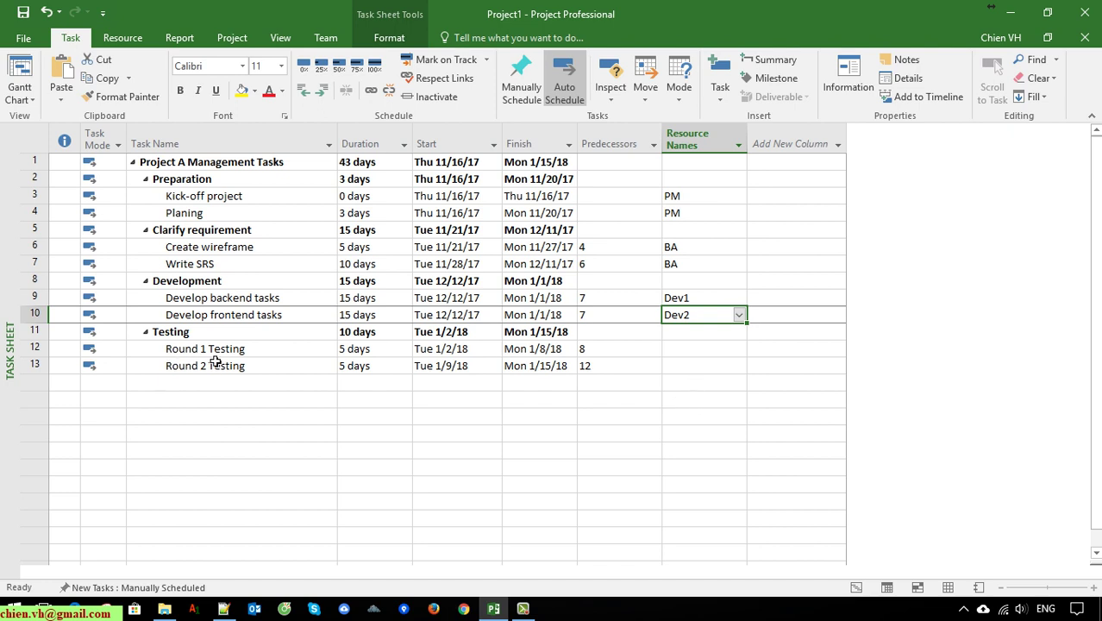
click(703, 353)
click(741, 349)
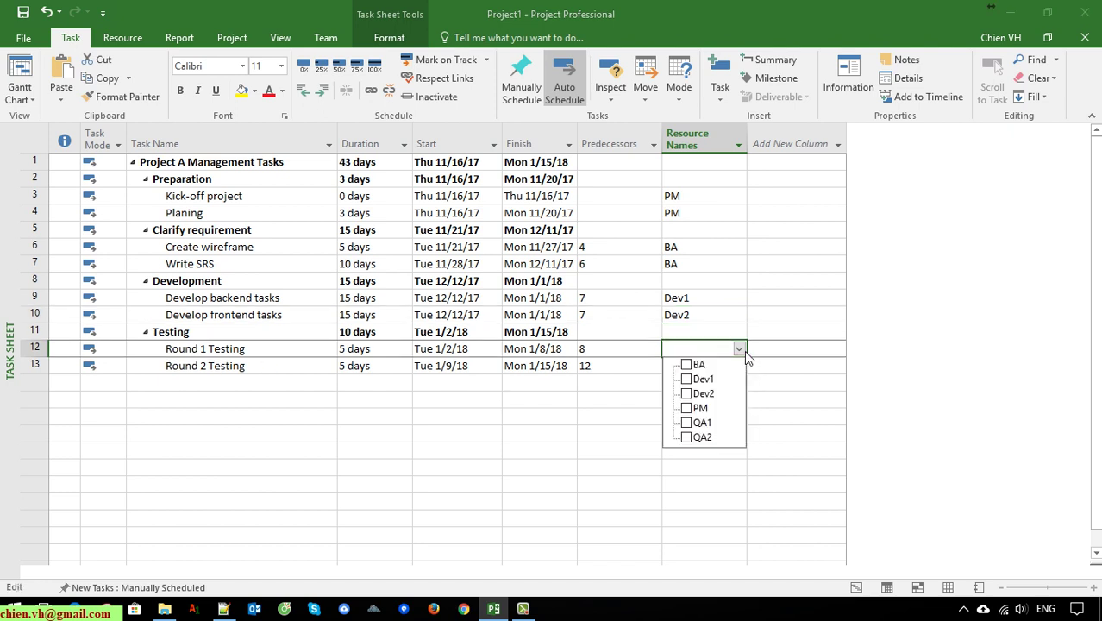
click(687, 423)
click(687, 439)
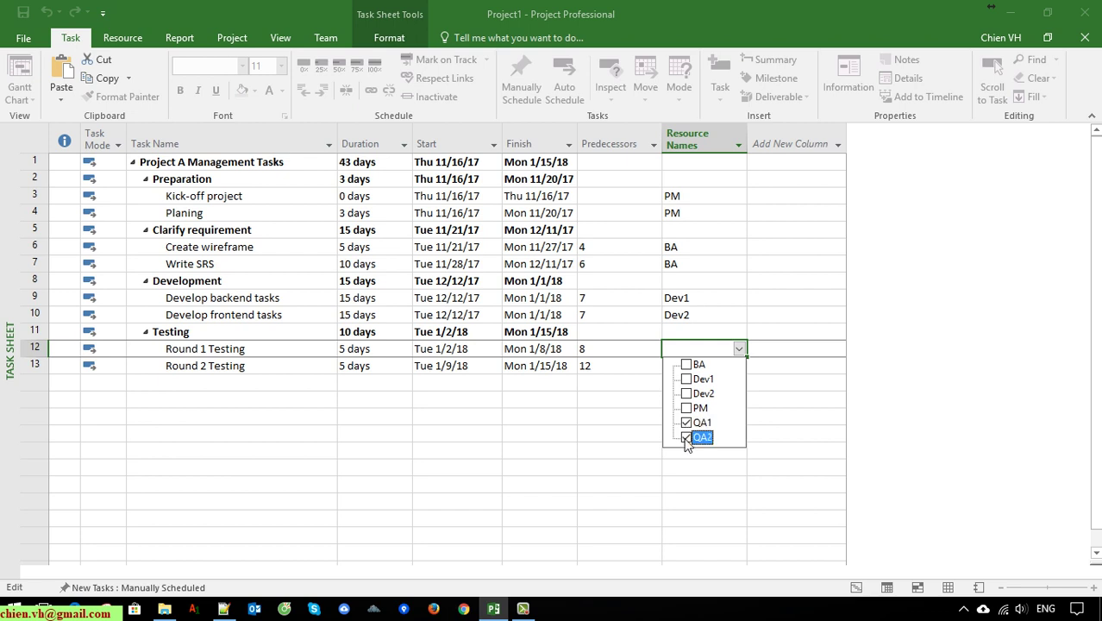
click(324, 449)
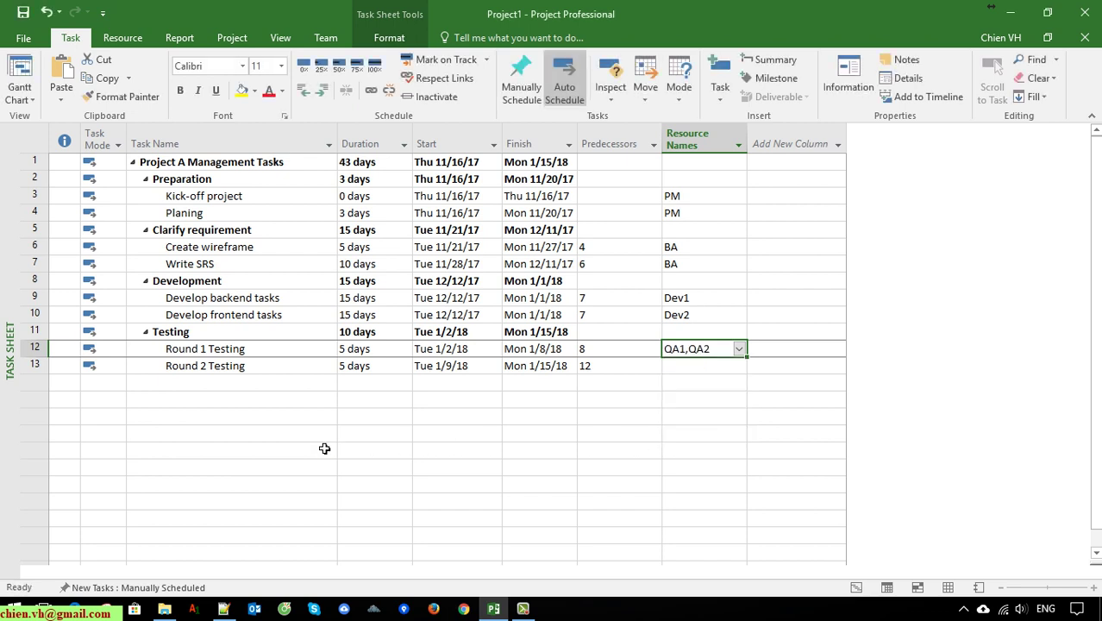
Assign both QA1 and QA2 to Round 2 Testing
click(709, 370)
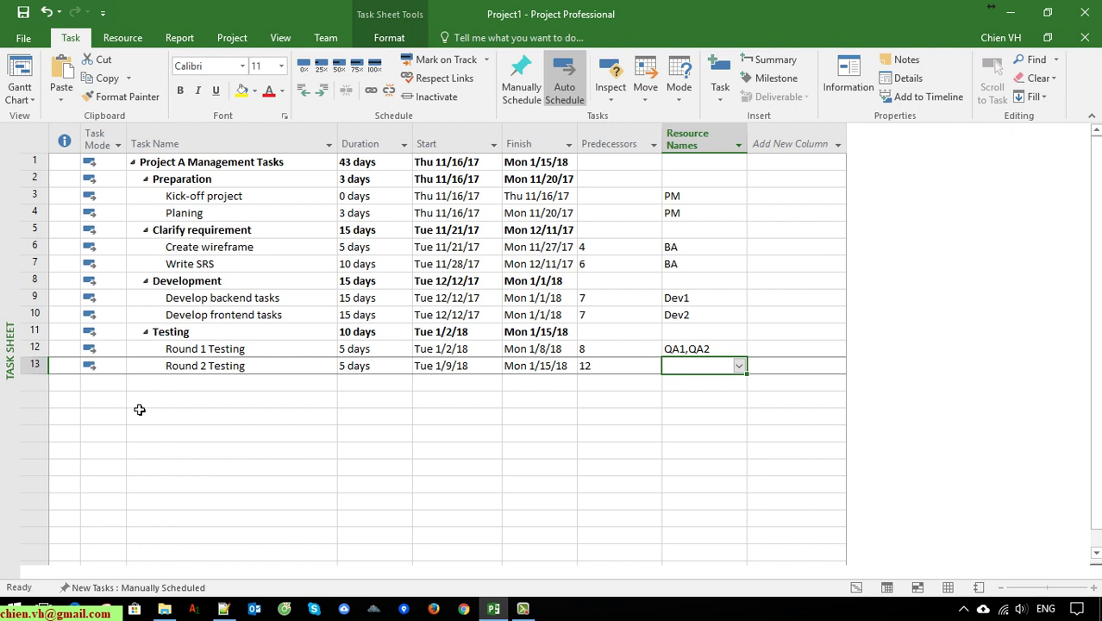
click(738, 367)
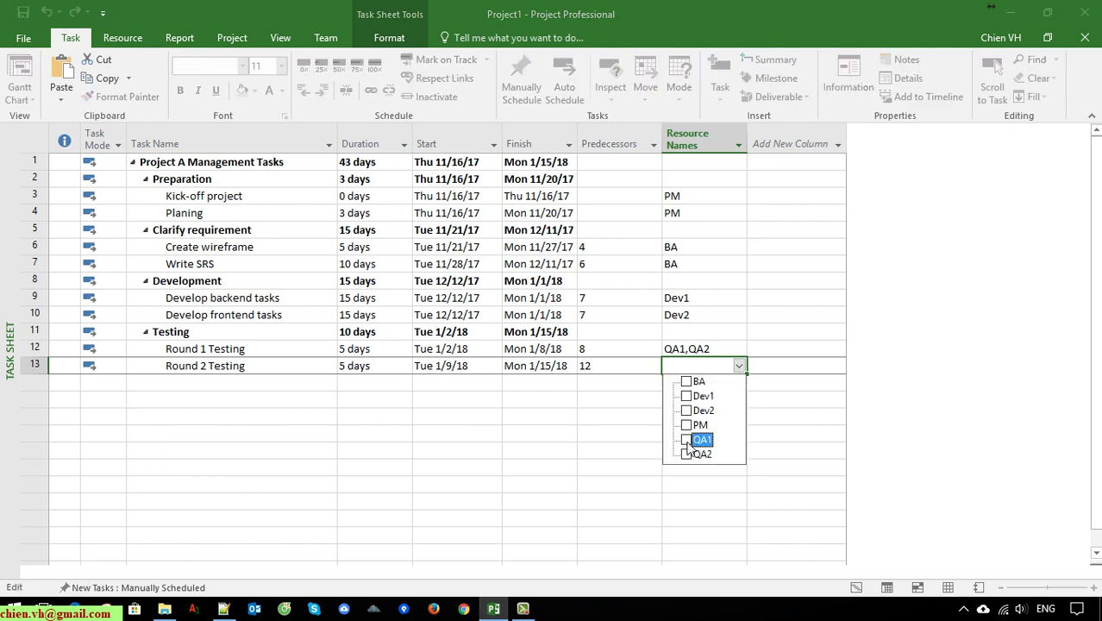
click(686, 441)
click(687, 455)
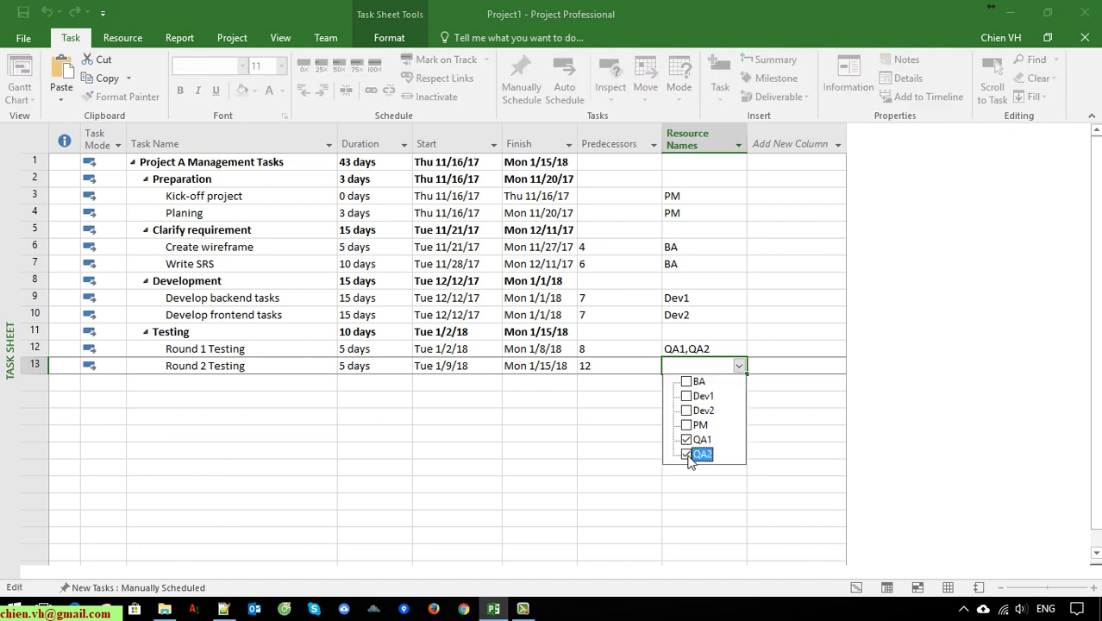
click(611, 476)
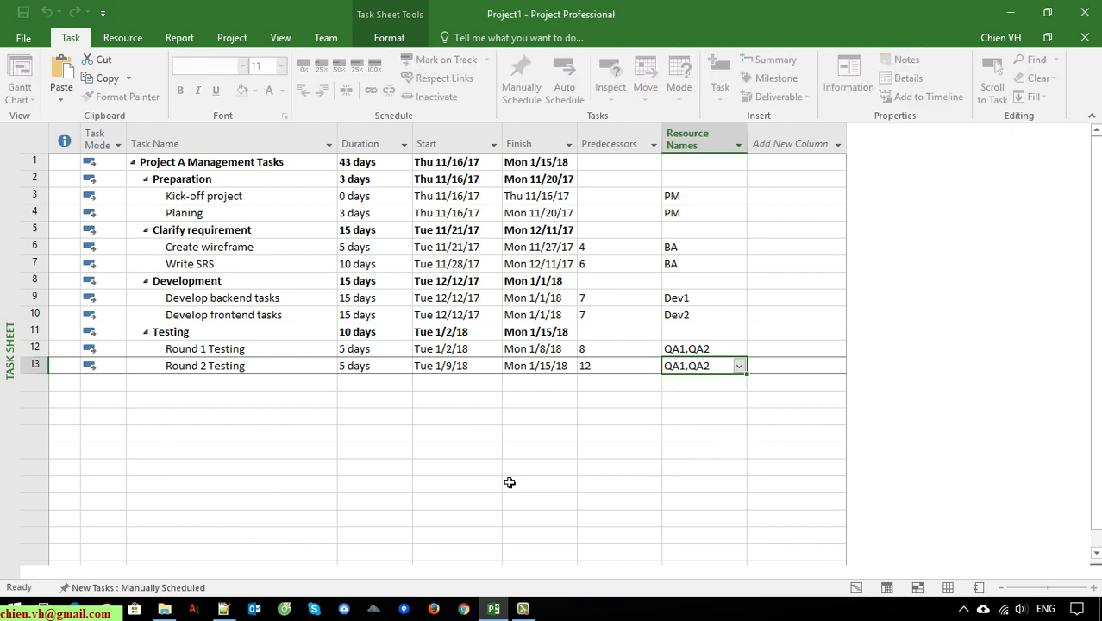
click(184, 490)
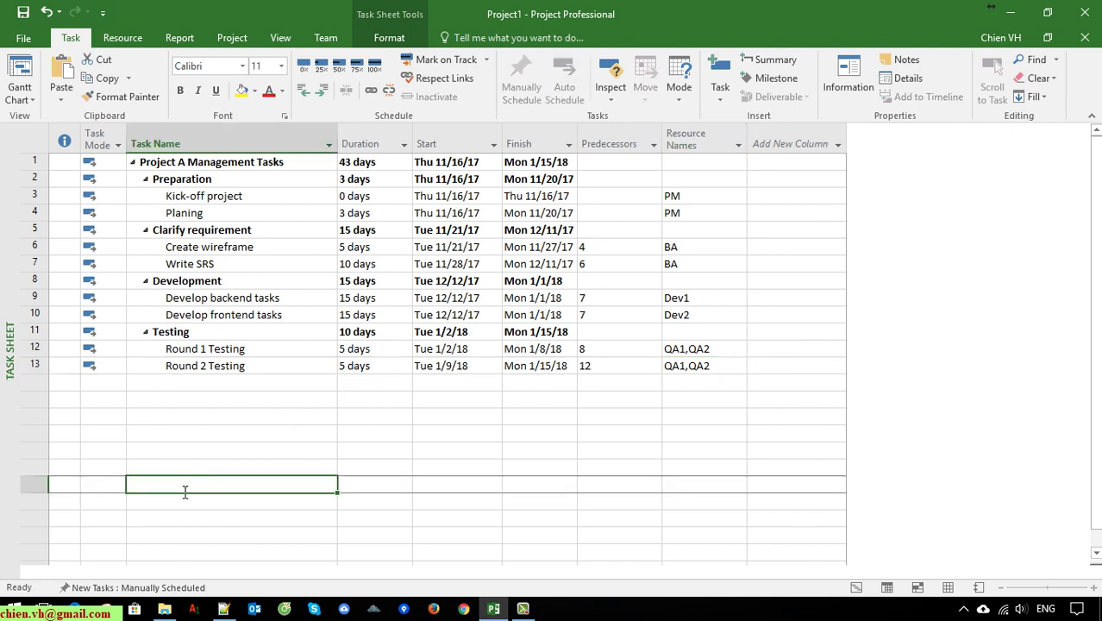